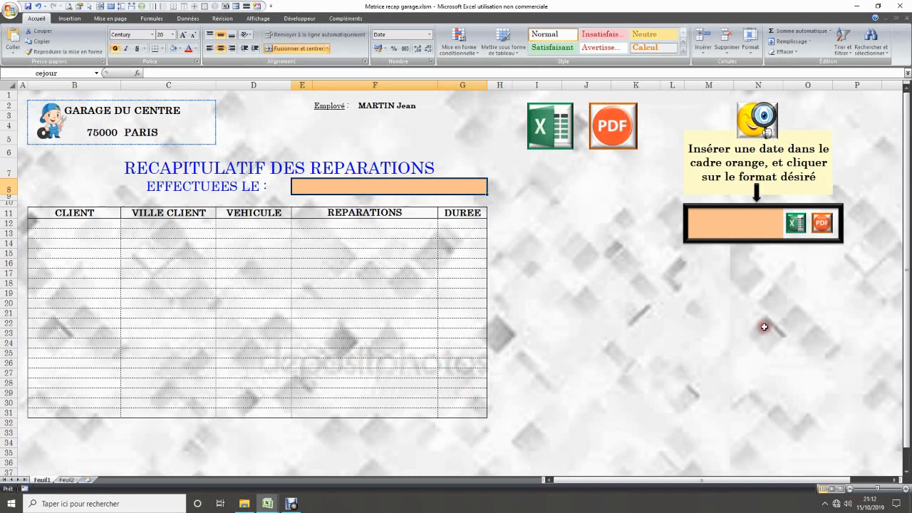
pyautogui.click(12, 10)
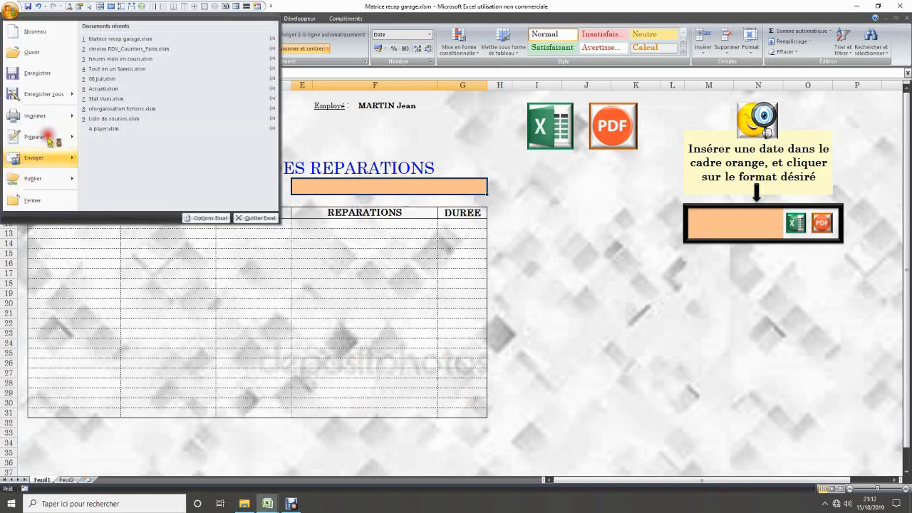
pyautogui.moveTo(52, 100)
pyautogui.click(494, 221)
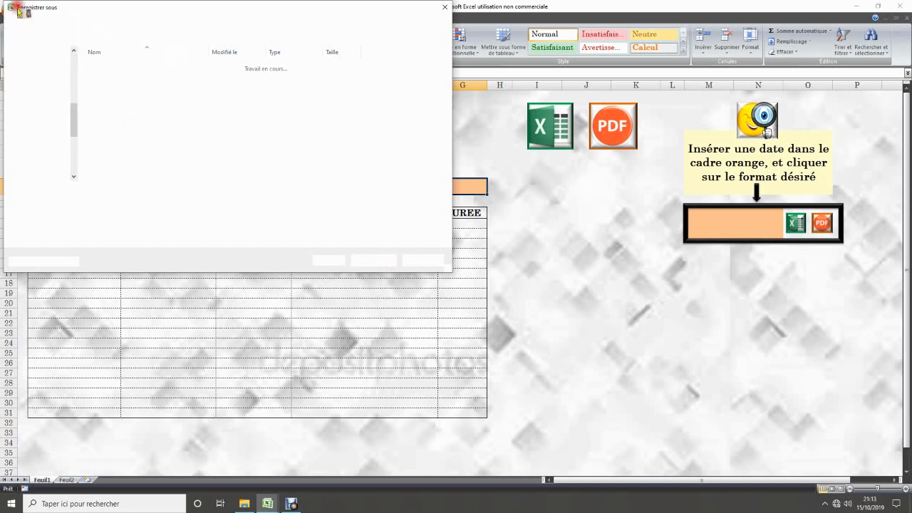
pyautogui.click(444, 7)
pyautogui.click(552, 275)
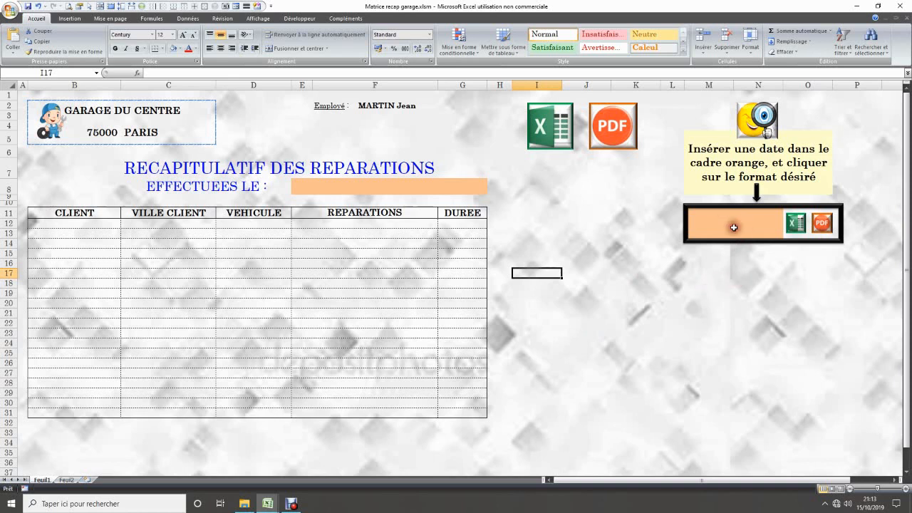
pyautogui.click(702, 226)
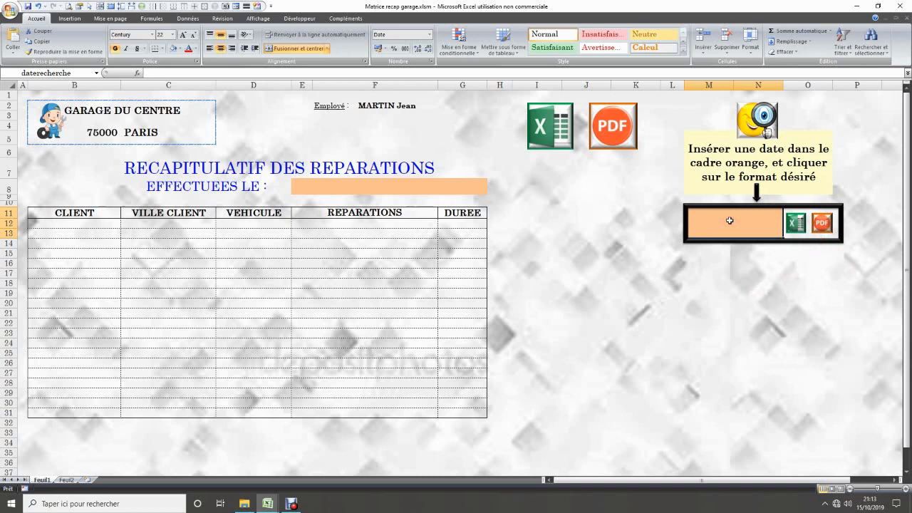
pyautogui.click(600, 314)
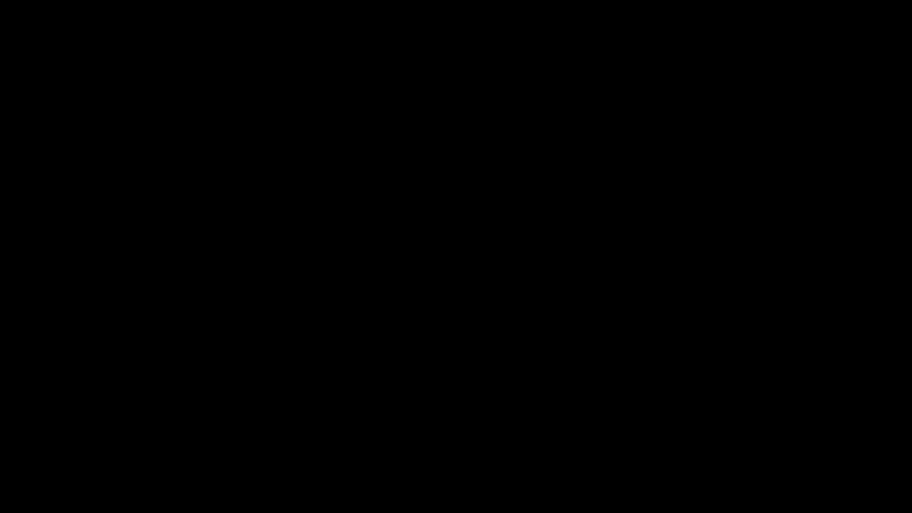
pyautogui.click(576, 353)
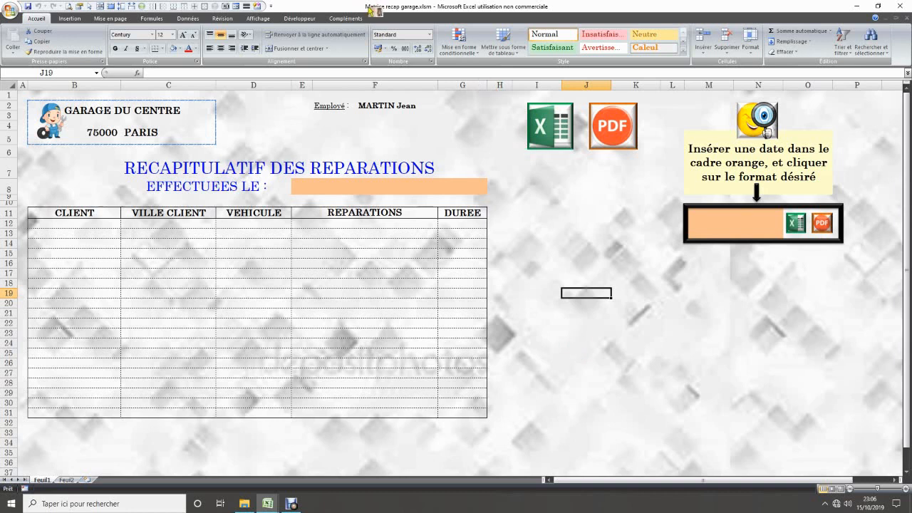
# Switch to File Explorer, check the general properties of the Garage folder in Documents > Youtube, and return to the Matrice recap garage.xlsm workbook
pyautogui.click(244, 505)
pyautogui.moveTo(244, 504); pyautogui.dragTo(210, 200)
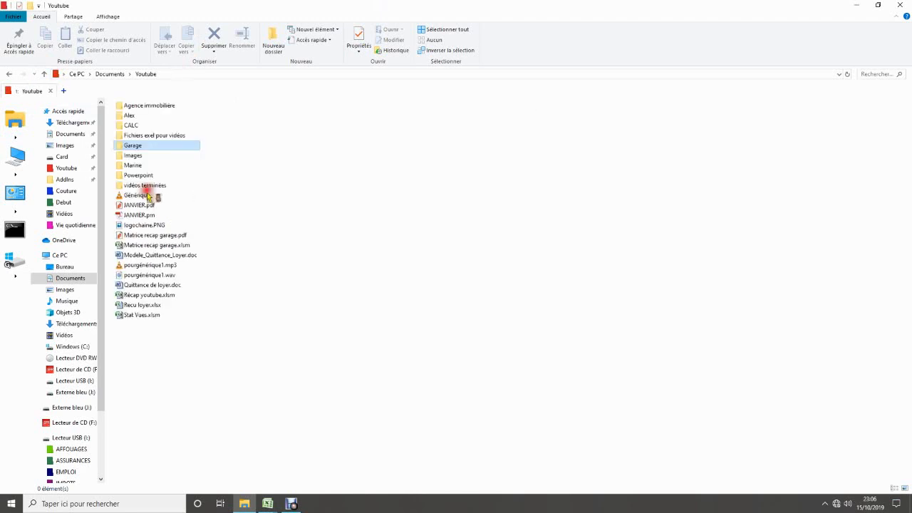
pyautogui.press('F2')
pyautogui.rightClick(142, 146)
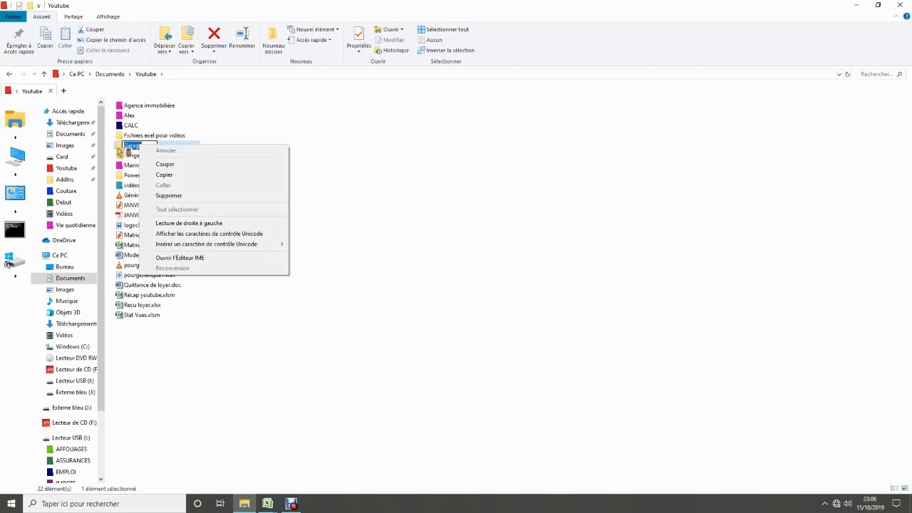
pyautogui.click(120, 146)
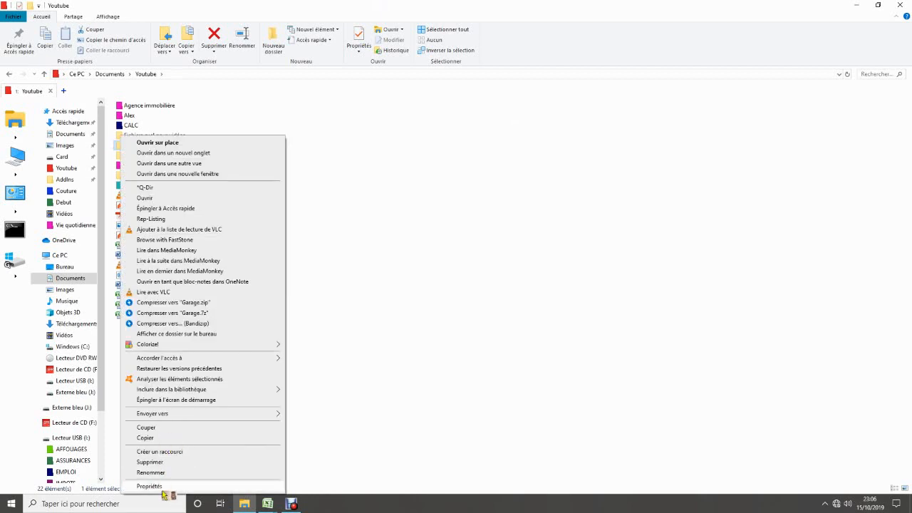
pyautogui.click(162, 488)
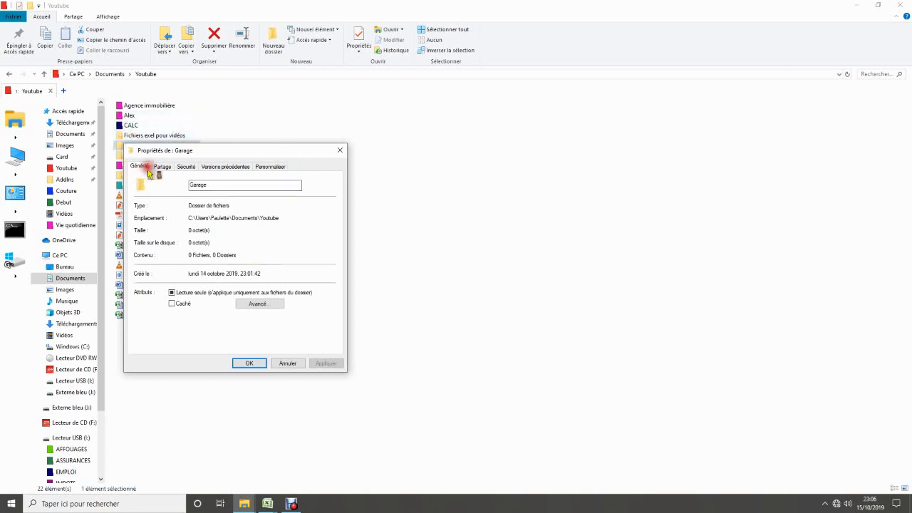
pyautogui.click(250, 366)
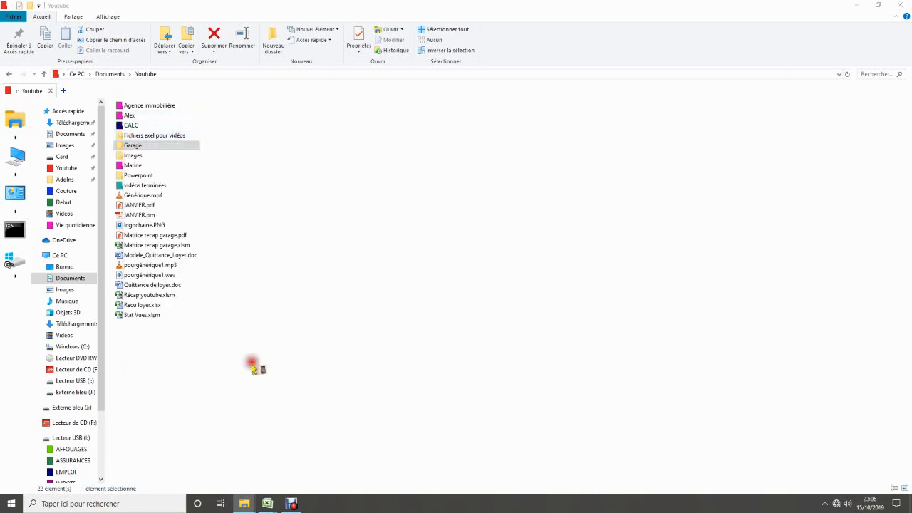
pyautogui.click(271, 505)
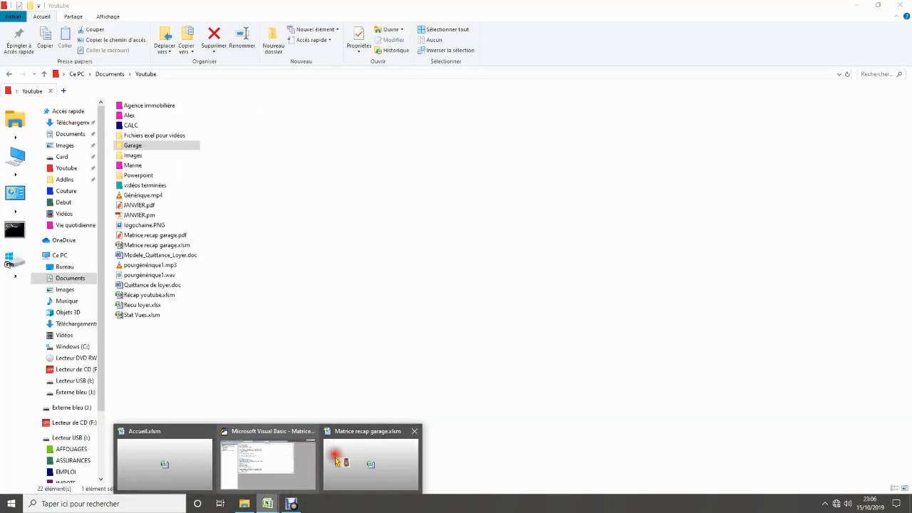
pyautogui.click(335, 460)
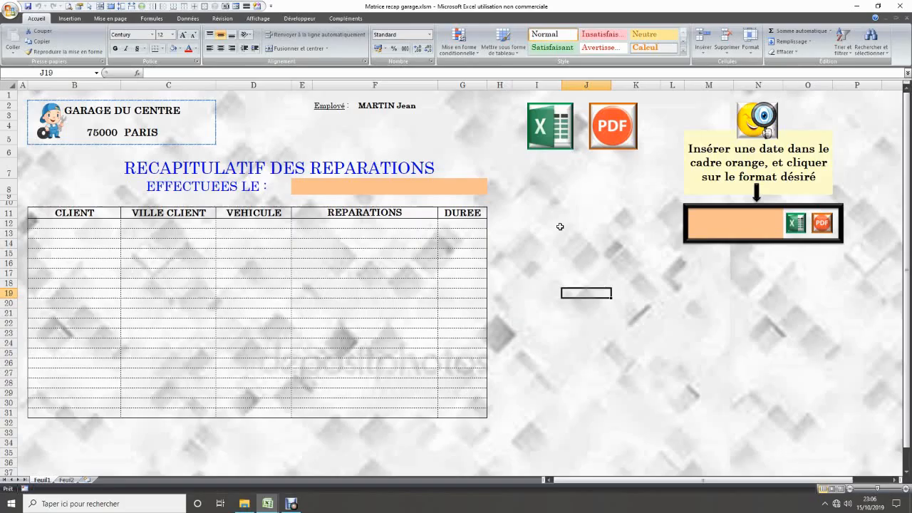
# Test the save reminder by entering 15/10 as the repair date in row 8, and clear that date
pyautogui.click(458, 187)
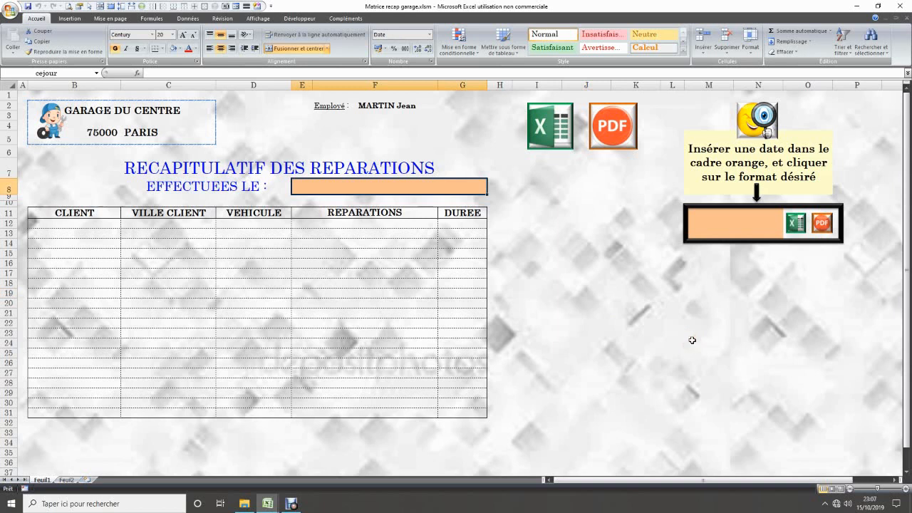
pyautogui.write('15/10')
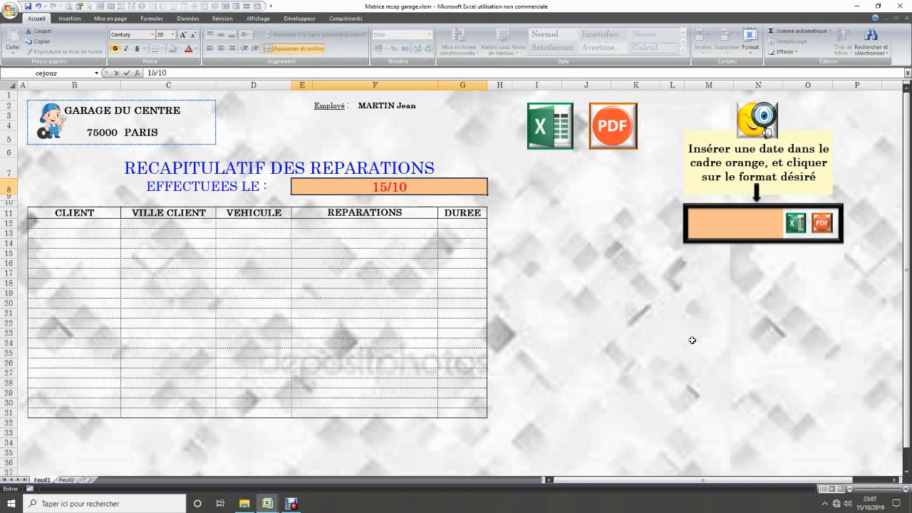
pyautogui.press('Return')
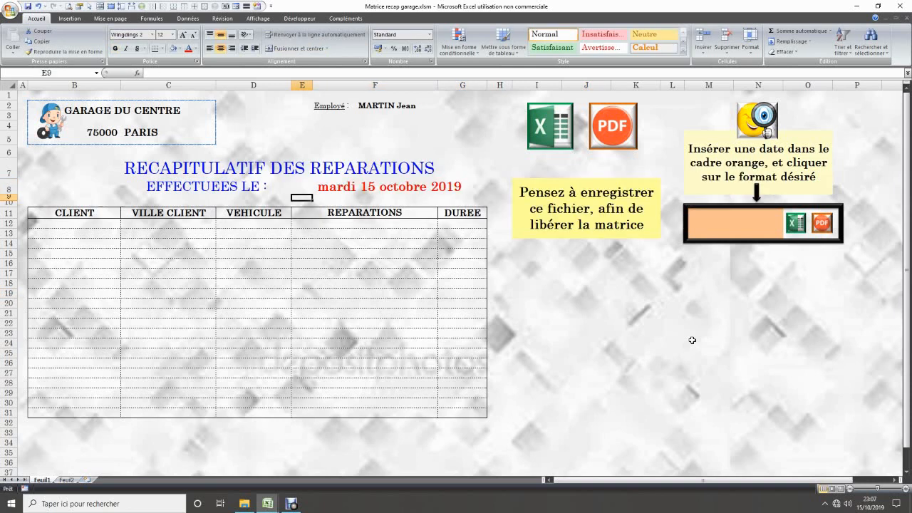
pyautogui.click(564, 207)
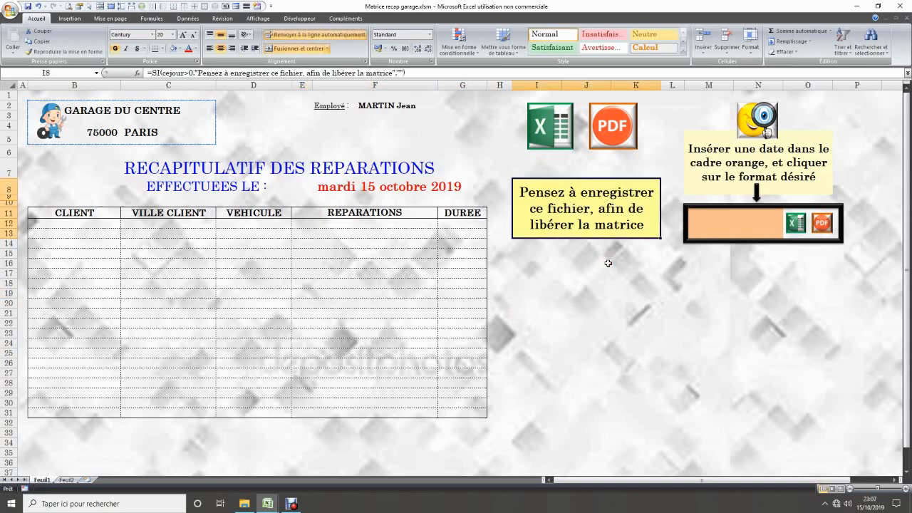
pyautogui.click(423, 186)
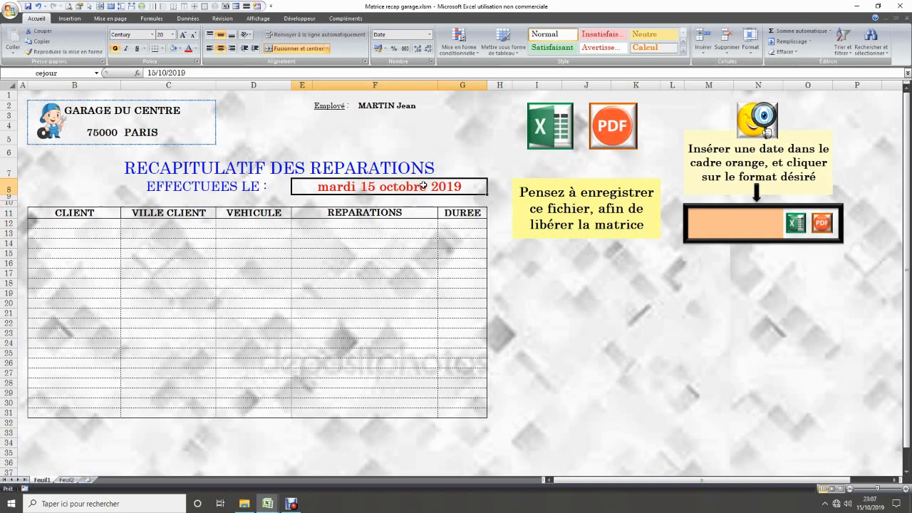
pyautogui.press('Delete')
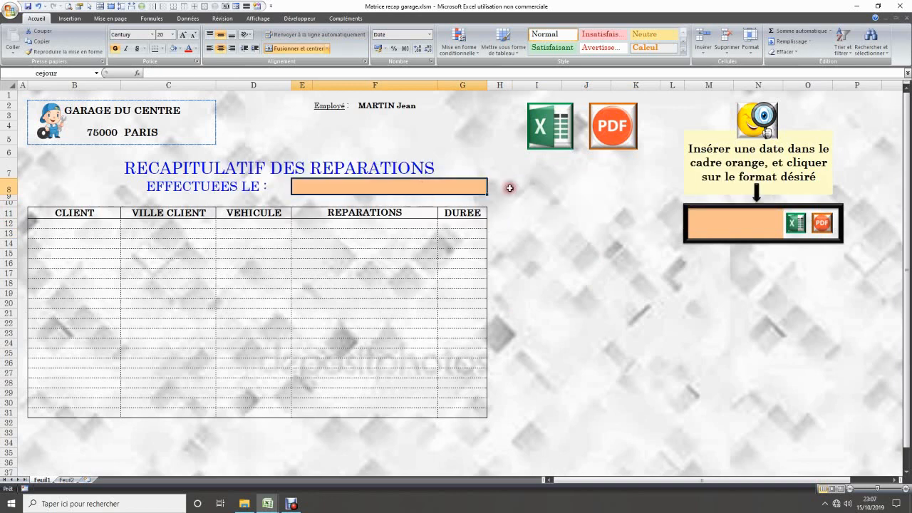
# Edit the conditional formatting rule of the reminder message in cell I8 and set its fill colour to red
pyautogui.click(584, 221)
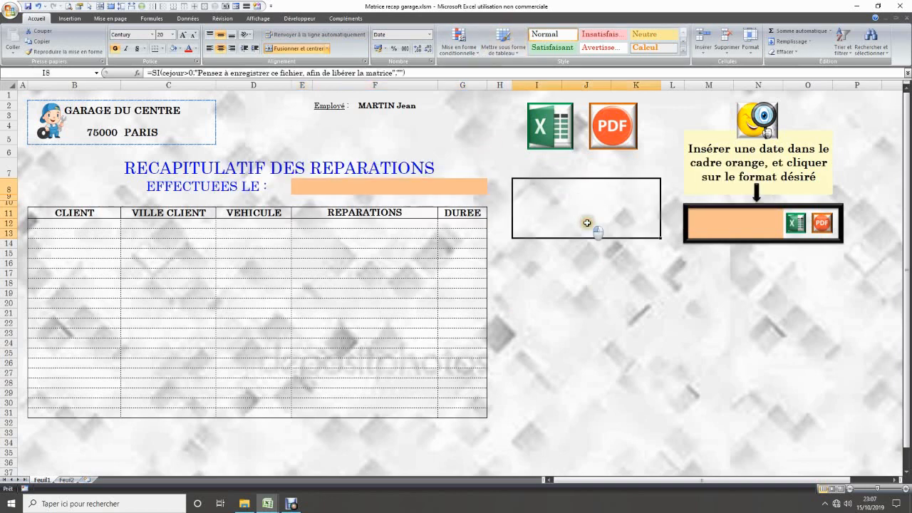
pyautogui.click(459, 43)
pyautogui.click(484, 193)
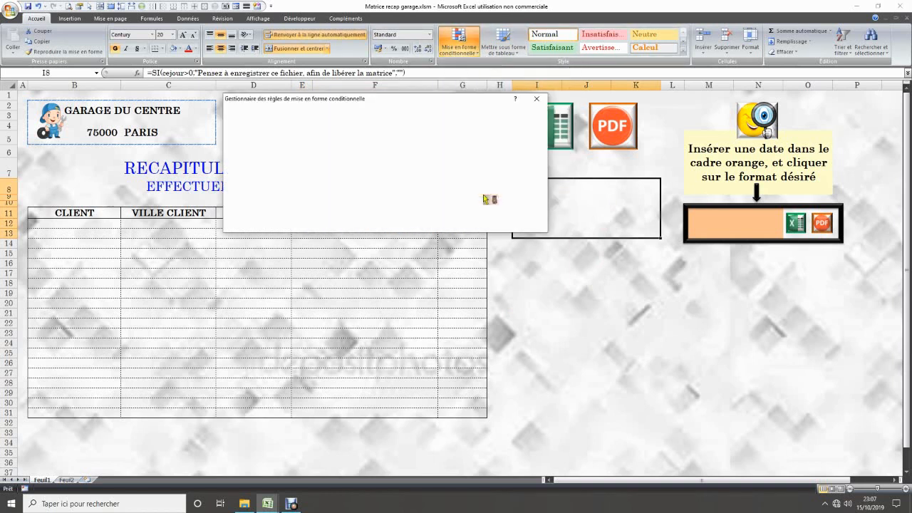
pyautogui.click(365, 151)
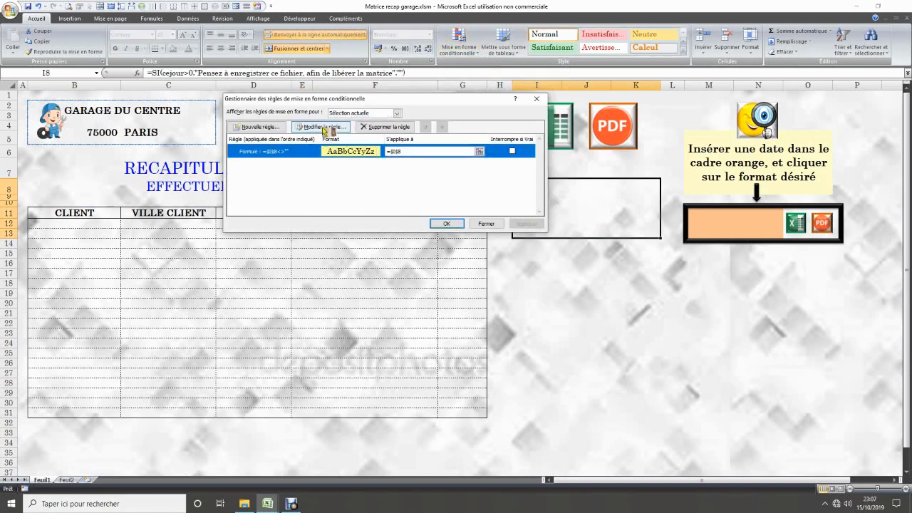
pyautogui.click(322, 126)
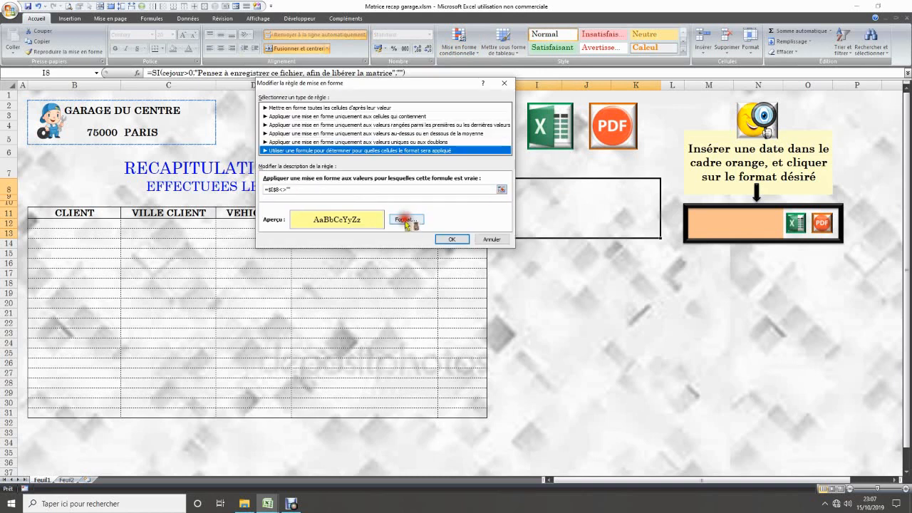
pyautogui.click(405, 220)
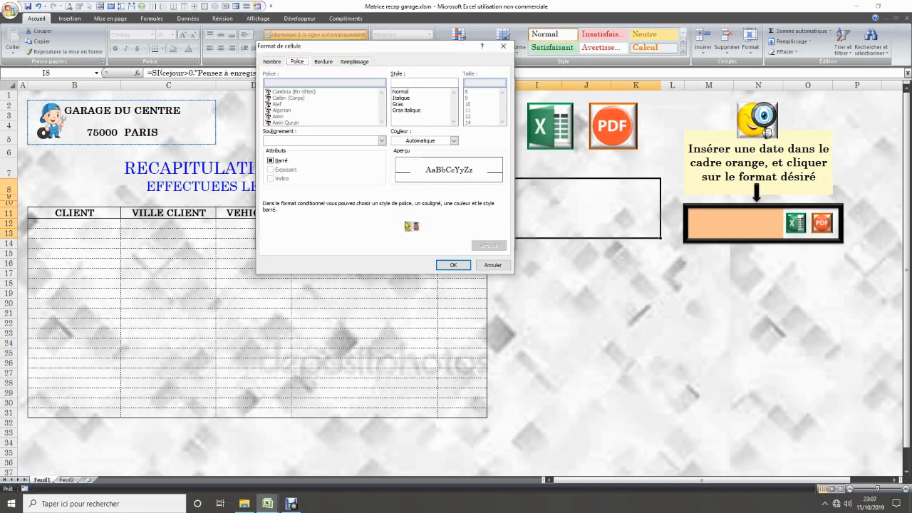
pyautogui.click(364, 65)
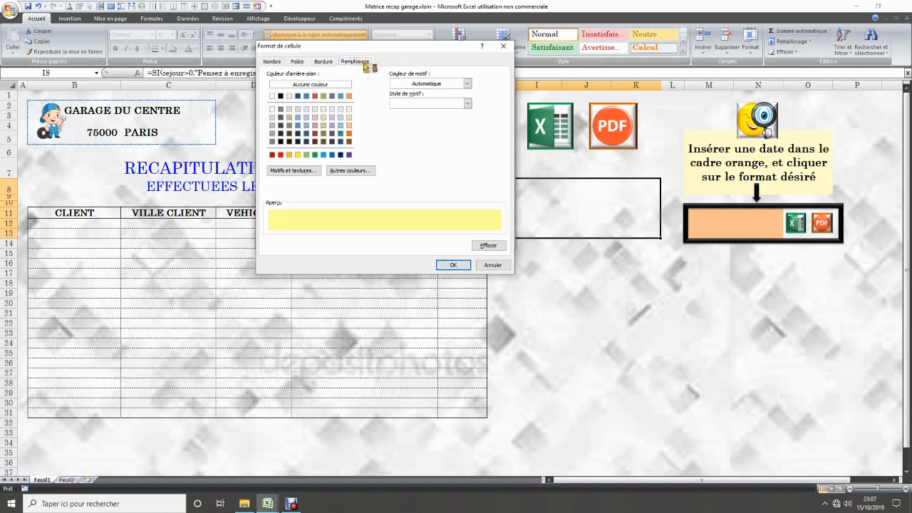
pyautogui.click(280, 155)
# Set the reminder rule's font colour to white and apply the modified conditional formatting
pyautogui.click(305, 62)
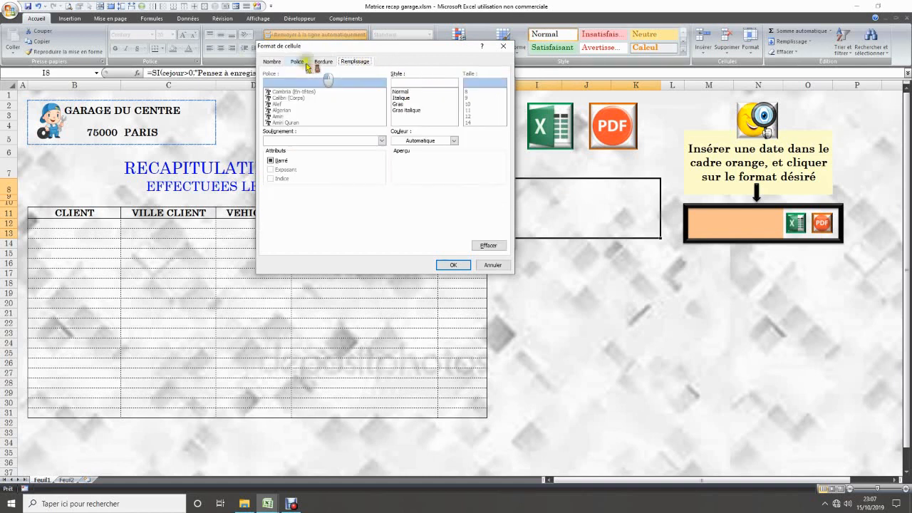
pyautogui.click(454, 140)
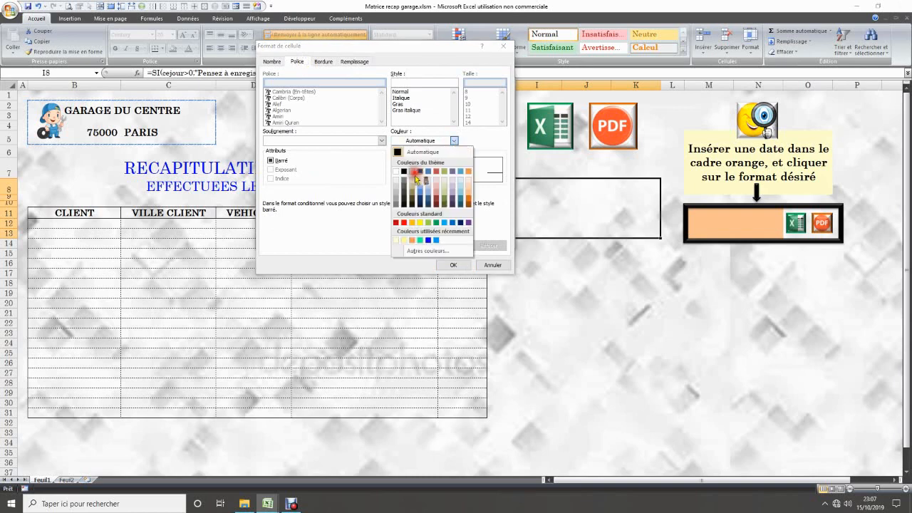
pyautogui.click(397, 174)
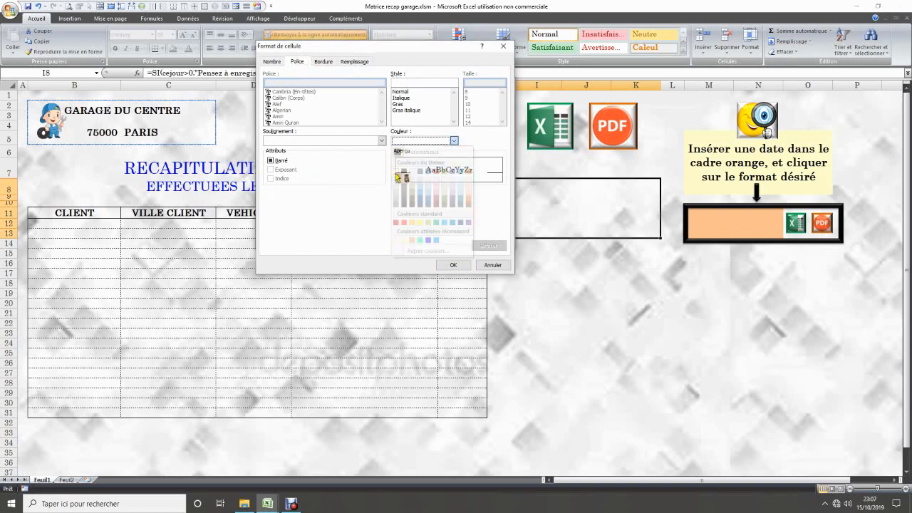
pyautogui.click(461, 268)
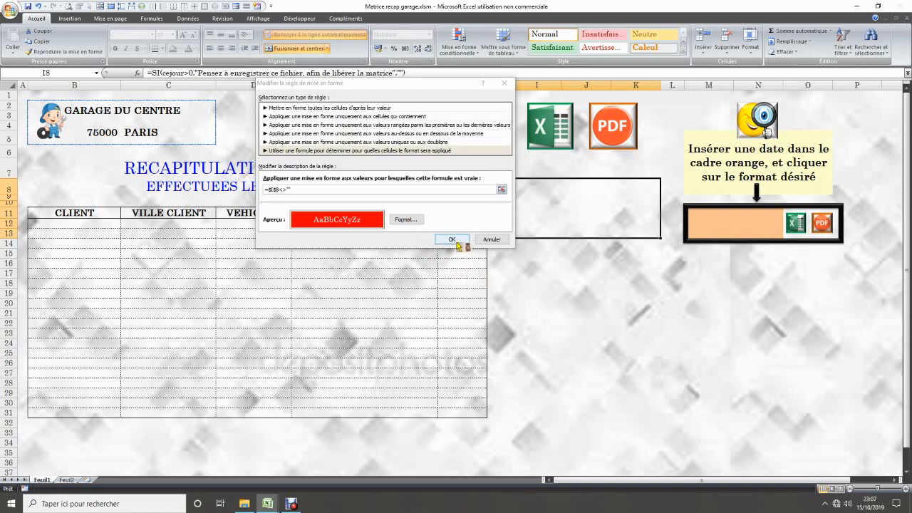
pyautogui.click(445, 239)
pyautogui.click(523, 223)
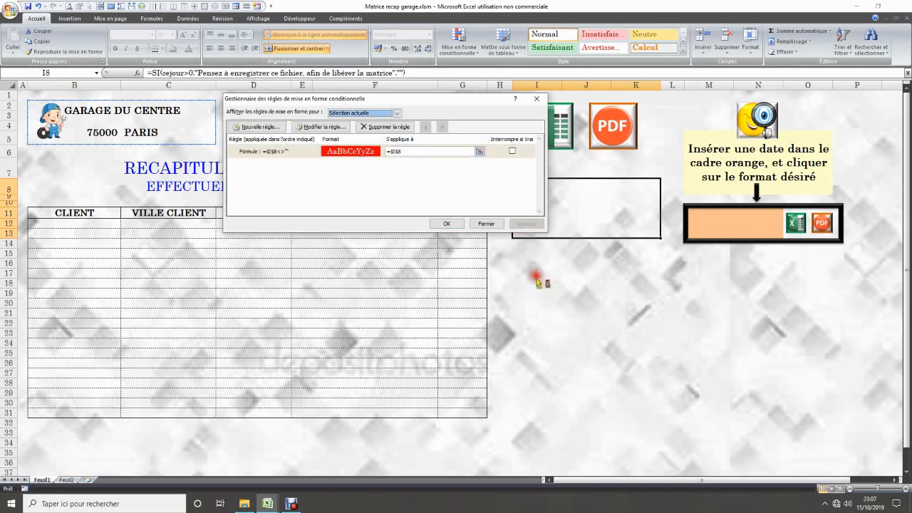
pyautogui.click(485, 225)
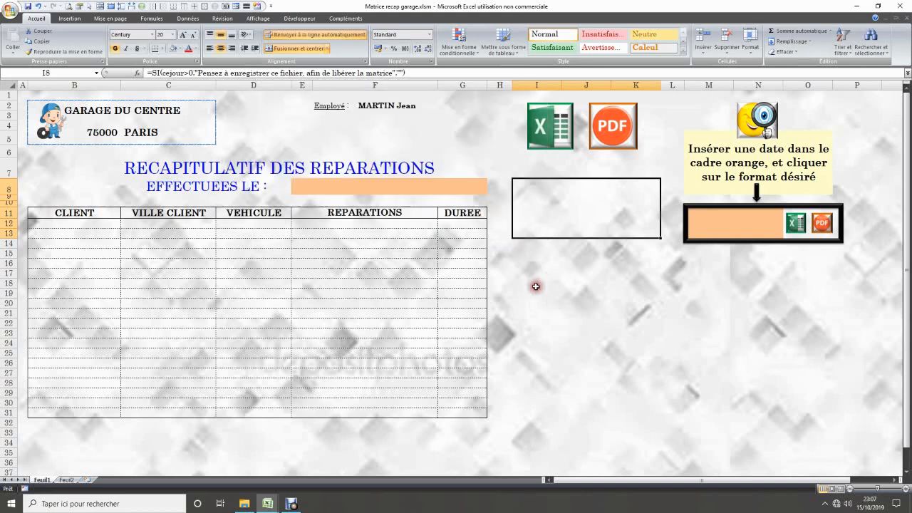
pyautogui.click(543, 292)
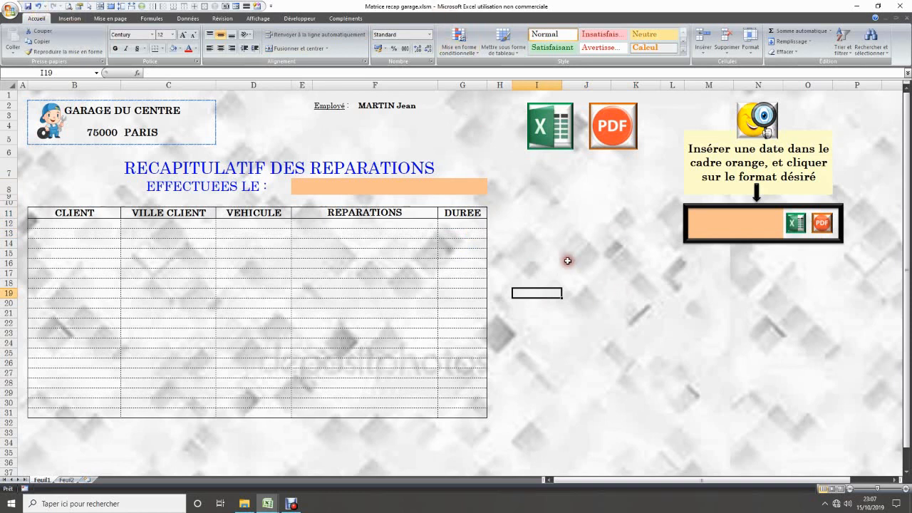
# Enter 15/10 as the repair date in row 8 and save the recap in Excel format with the sheet's macro
pyautogui.click(344, 188)
pyautogui.write('15/10')
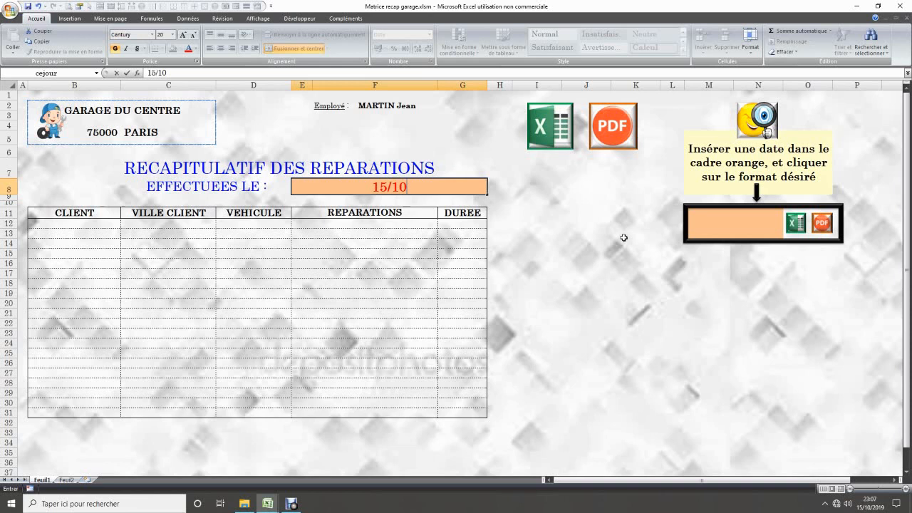
pyautogui.press('Return')
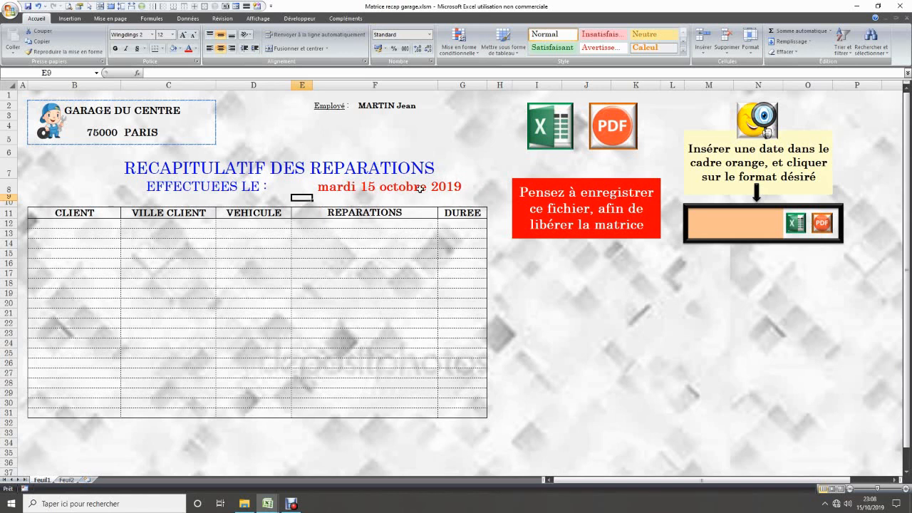
pyautogui.click(550, 130)
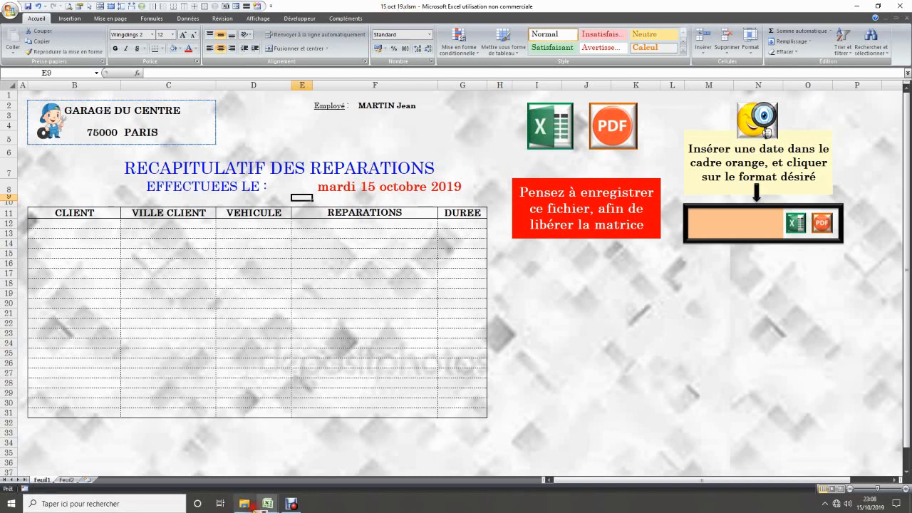
# Switch to File Explorer and open the 10. OCTOBRE folder inside Garage to check for the saved Excel recap
pyautogui.moveTo(249, 507)
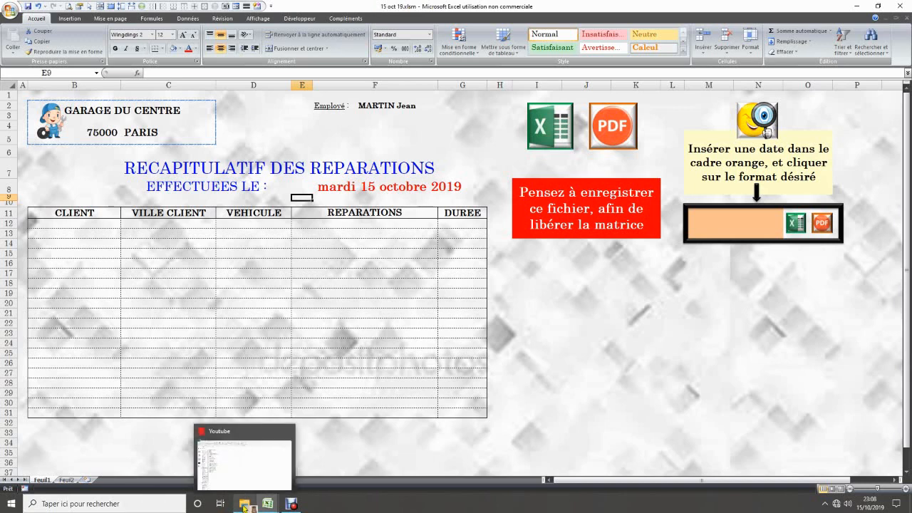
pyautogui.click(244, 504)
pyautogui.moveTo(244, 504); pyautogui.dragTo(136, 150)
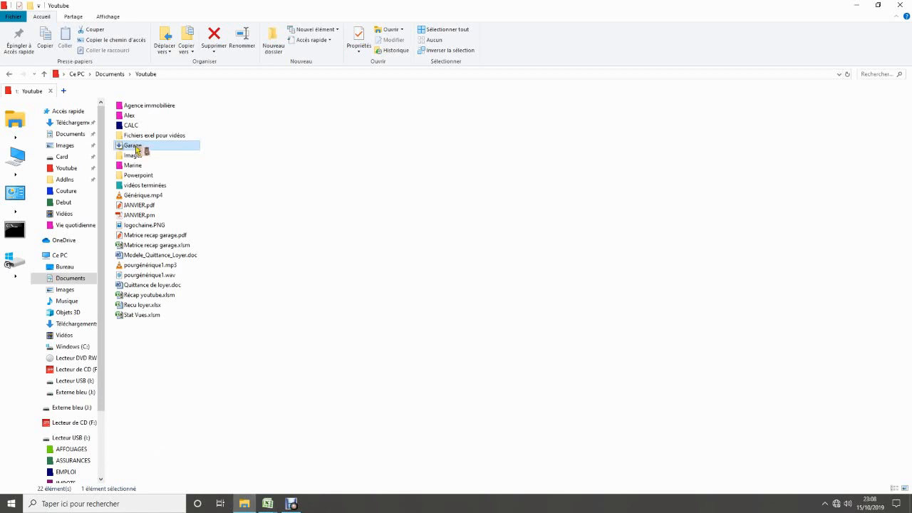
pyautogui.click(135, 147)
pyautogui.click(135, 148)
pyautogui.click(123, 148)
pyautogui.click(119, 150)
pyautogui.rightClick(122, 149)
pyautogui.click(150, 142)
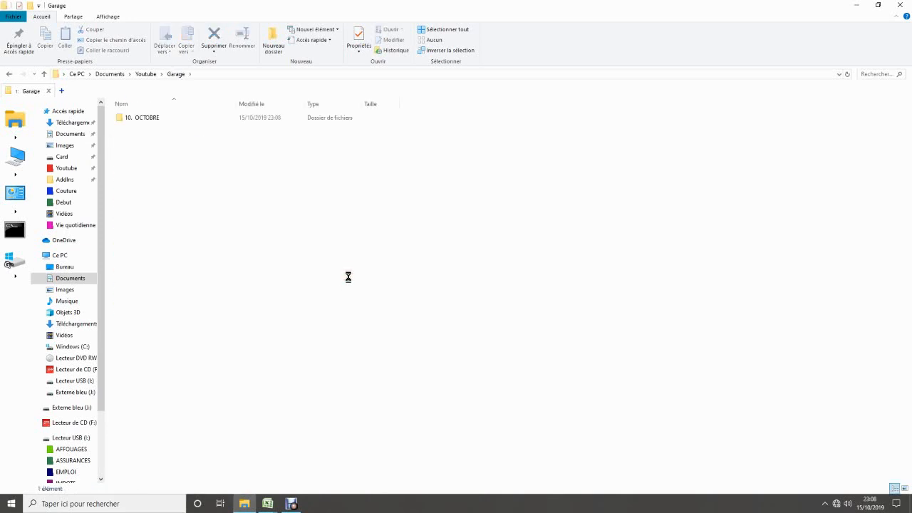
pyautogui.doubleClick(133, 117)
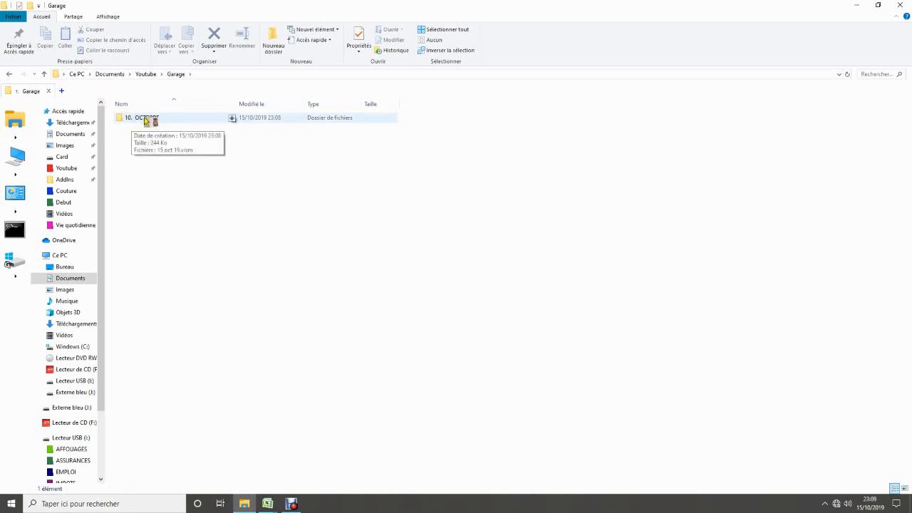
pyautogui.click(145, 119)
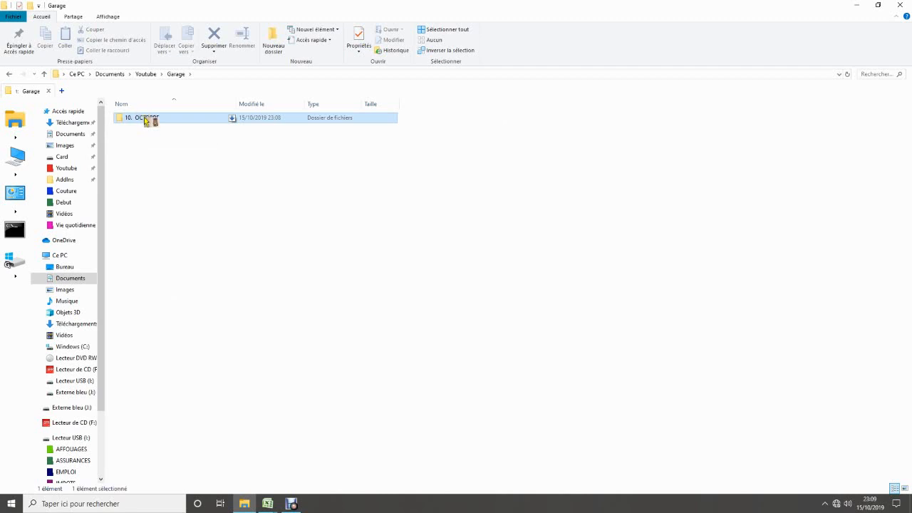
pyautogui.doubleClick(146, 119)
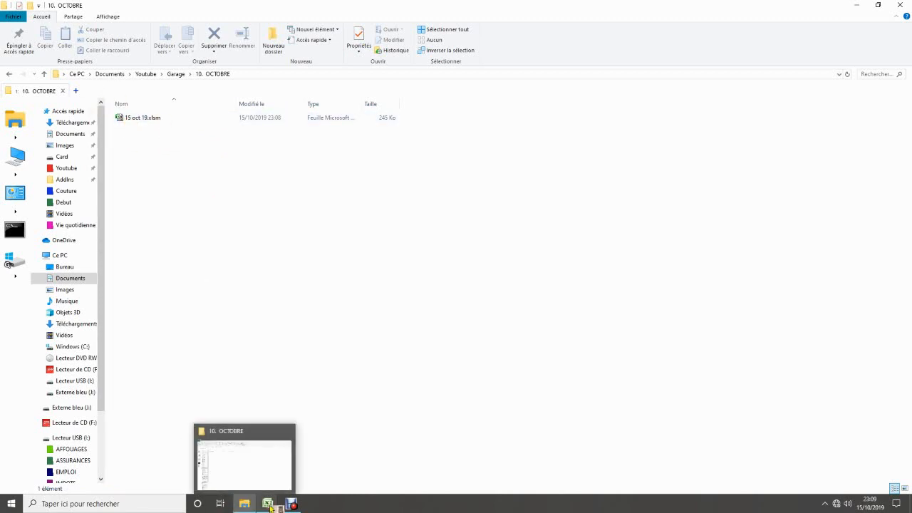
# Return to the 15 oct 19.xlsm workbook in Excel and save the recap in PDF format with the sheet's macro
pyautogui.moveTo(269, 506)
pyautogui.click(341, 466)
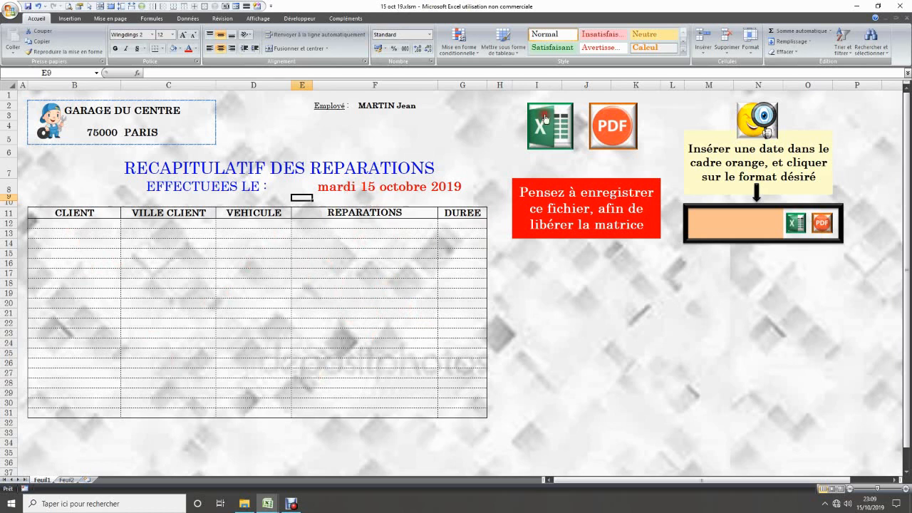
pyautogui.click(616, 133)
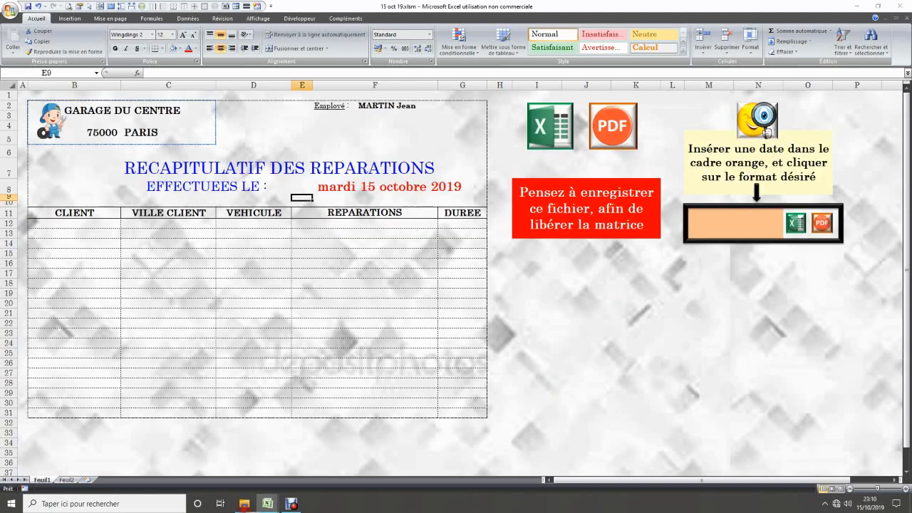
# Check the 10. OCTOBRE folder in File Explorer for the saved PDF, and return to the 15 oct 19.xlsm workbook
pyautogui.click(244, 504)
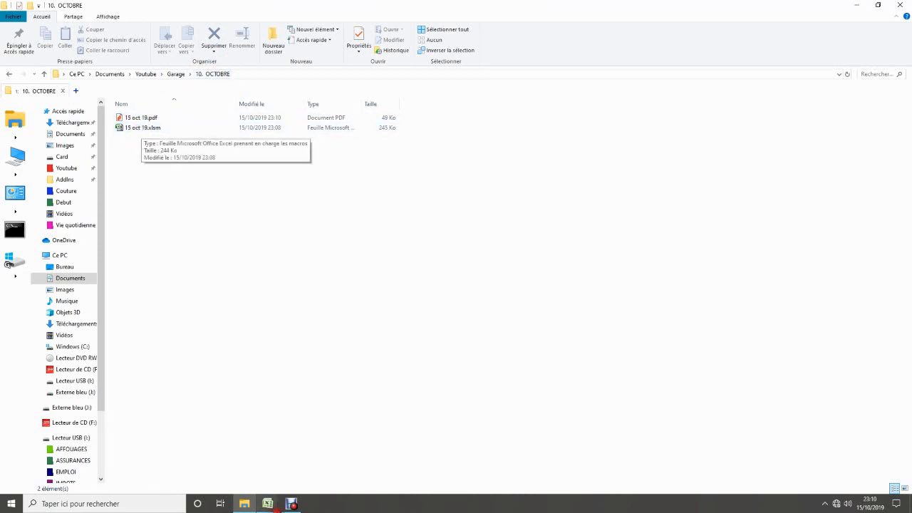
pyautogui.moveTo(270, 505)
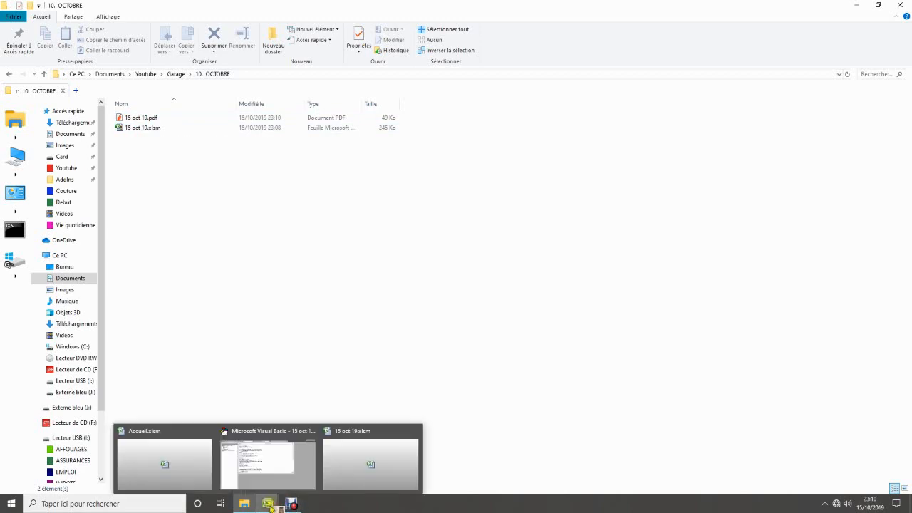
pyautogui.click(356, 460)
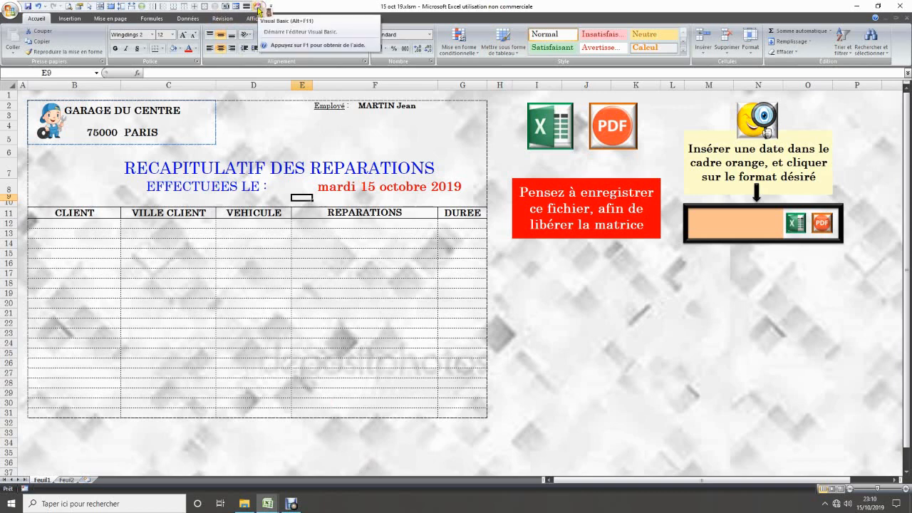
# Look over the file path cells on Feuil2, and examine the name assigned to the repair date cell in row 8 of Feuil1
pyautogui.click(67, 480)
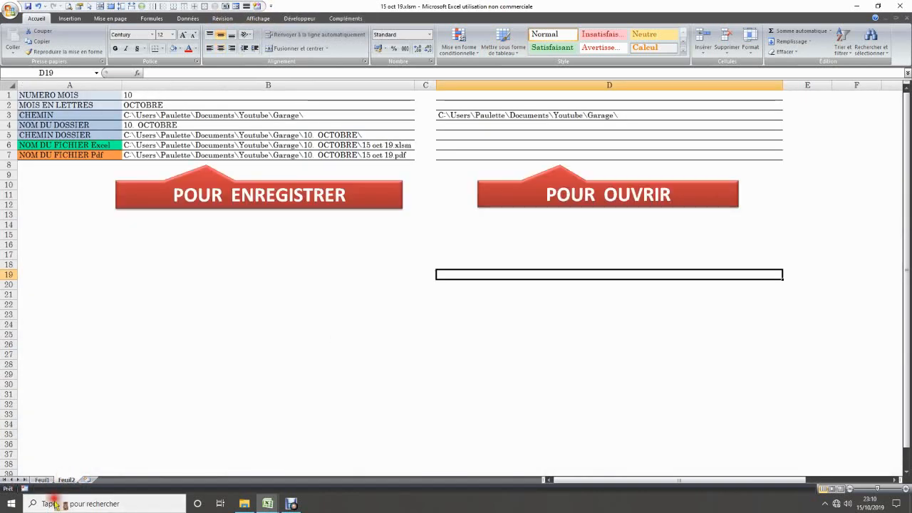
pyautogui.click(42, 479)
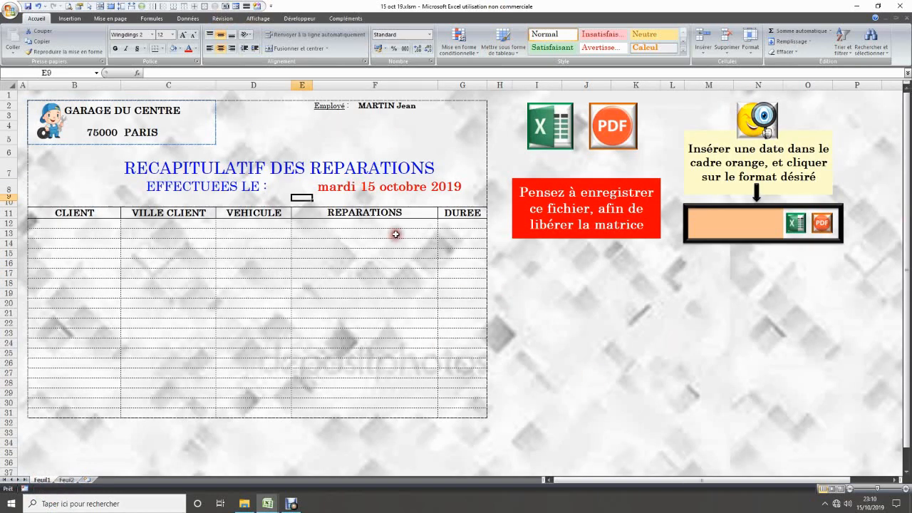
pyautogui.click(384, 188)
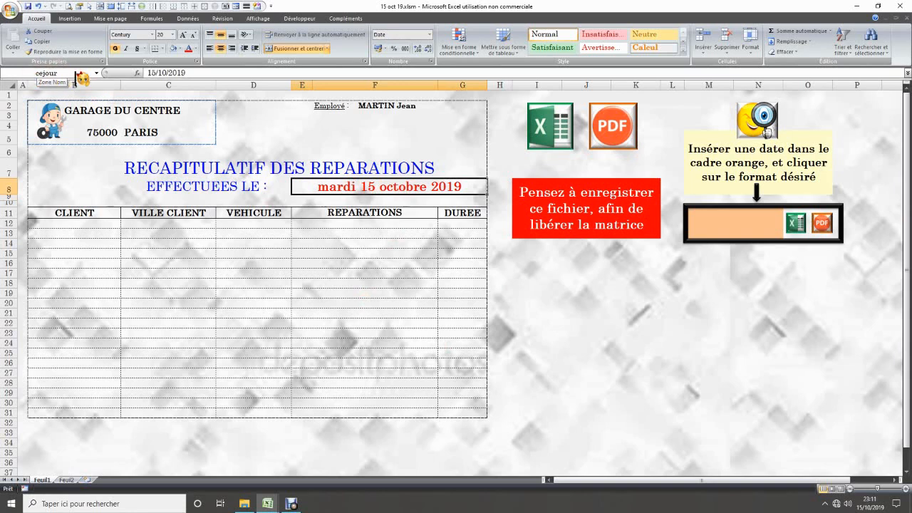
pyautogui.click(98, 261)
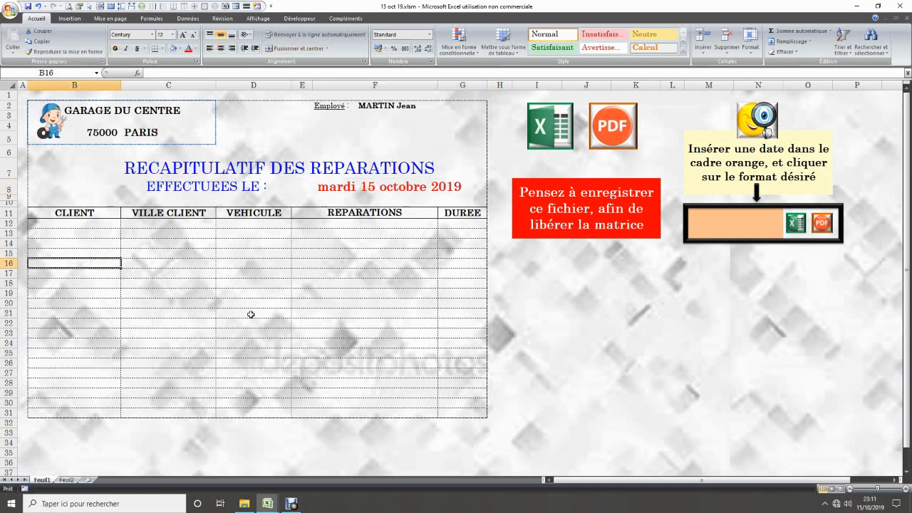
pyautogui.click(376, 135)
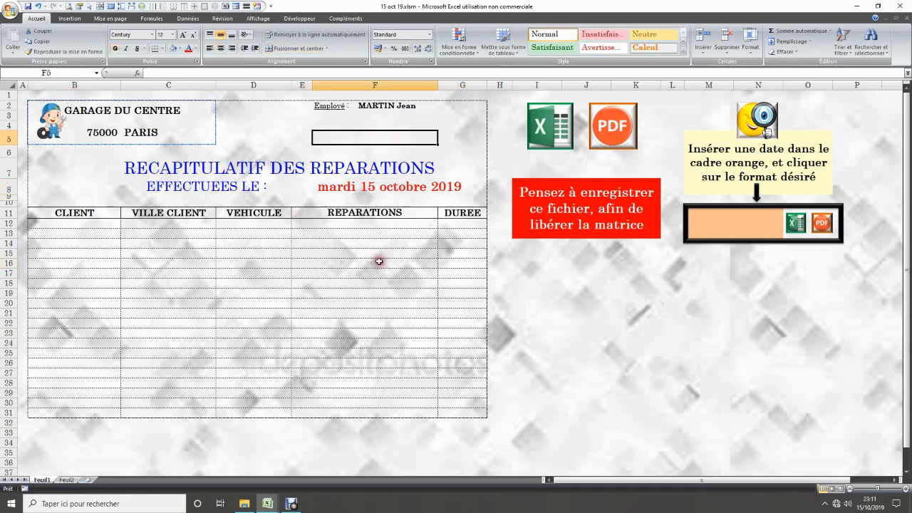
pyautogui.click(342, 189)
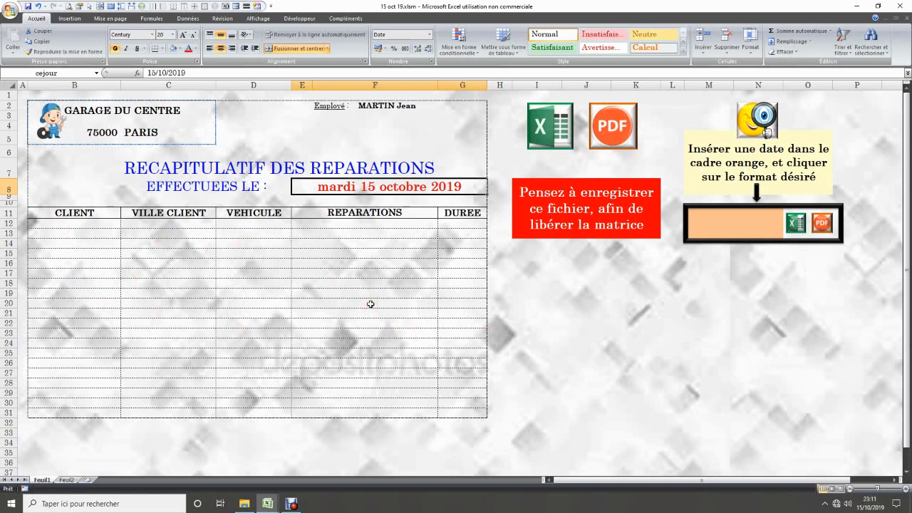
pyautogui.click(367, 332)
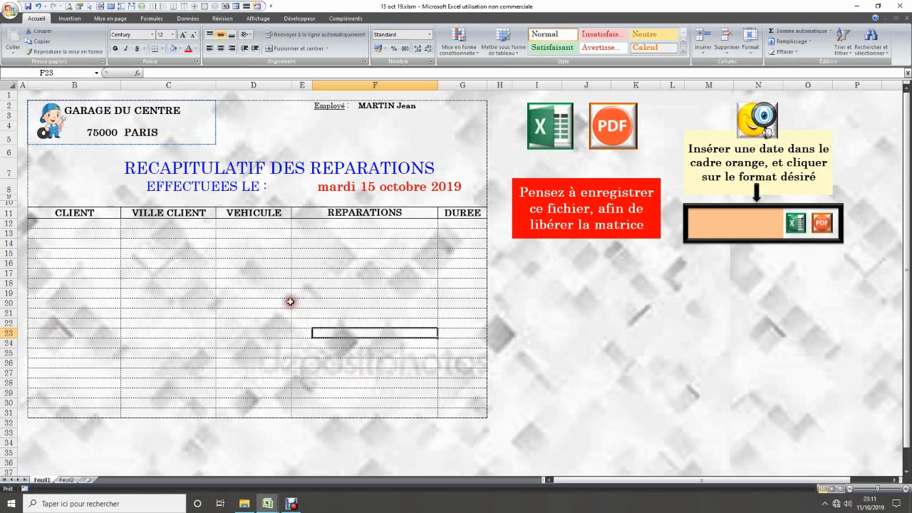
pyautogui.click(386, 190)
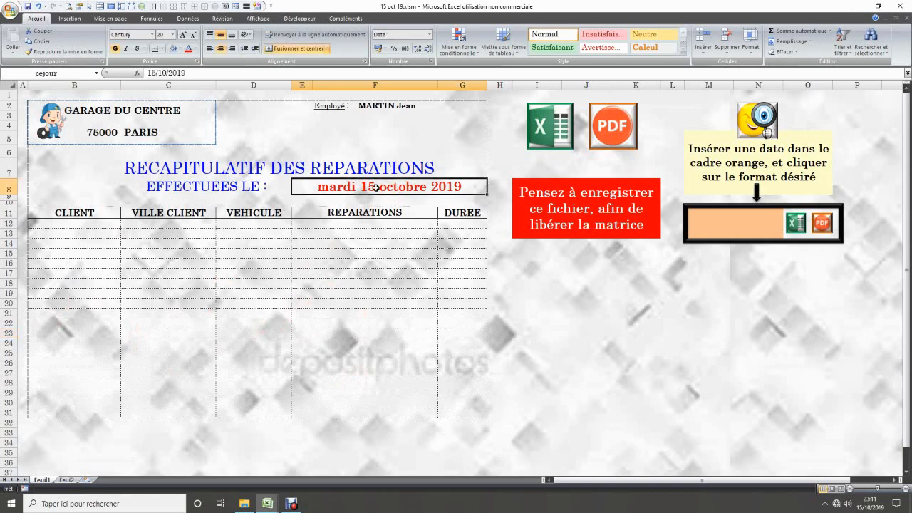
# Examine the formulas for the month number in B1 and the month in letters in B2 on Feuil2
pyautogui.click(69, 481)
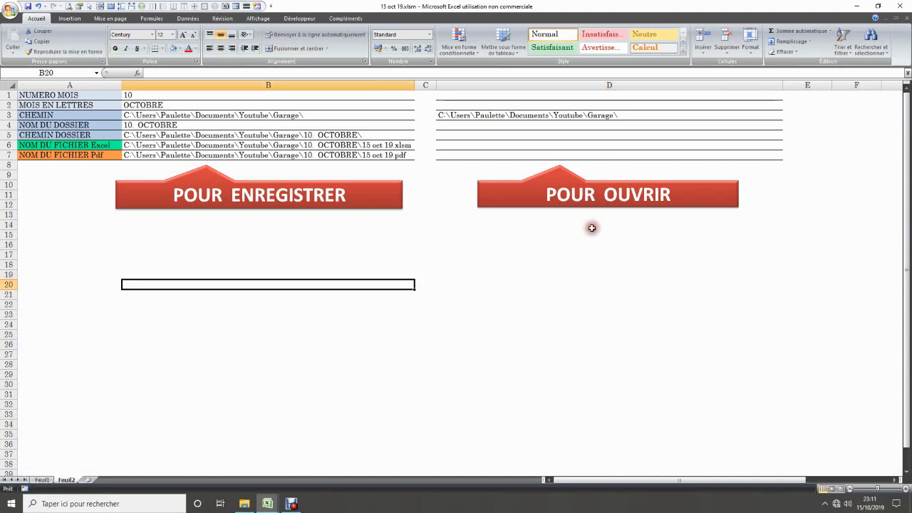
pyautogui.click(184, 95)
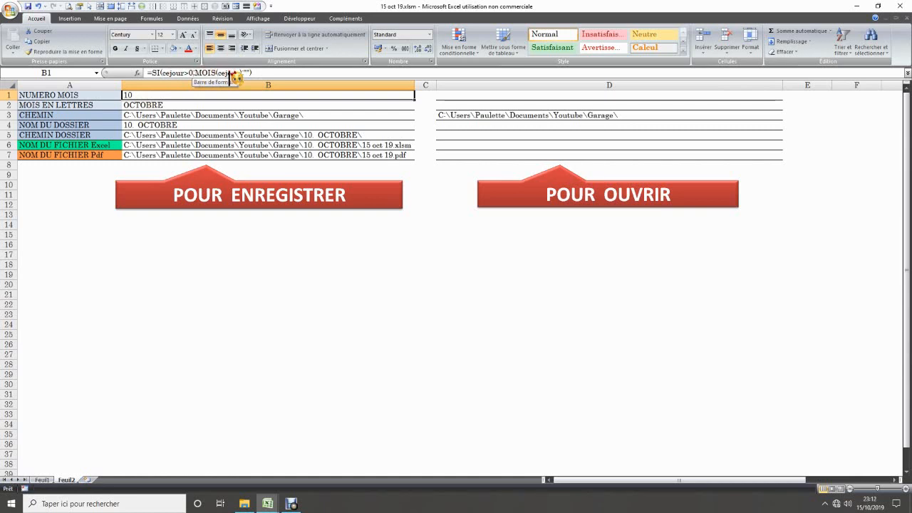
pyautogui.click(171, 74)
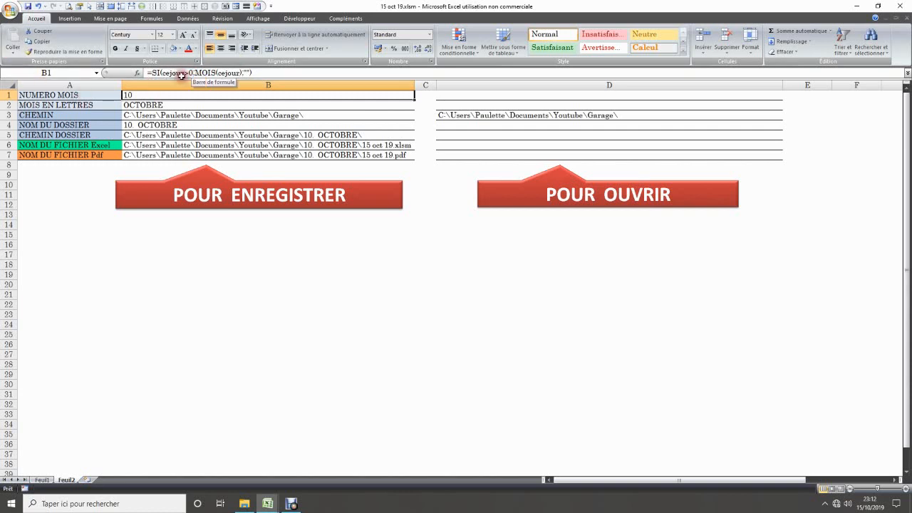
pyautogui.click(63, 479)
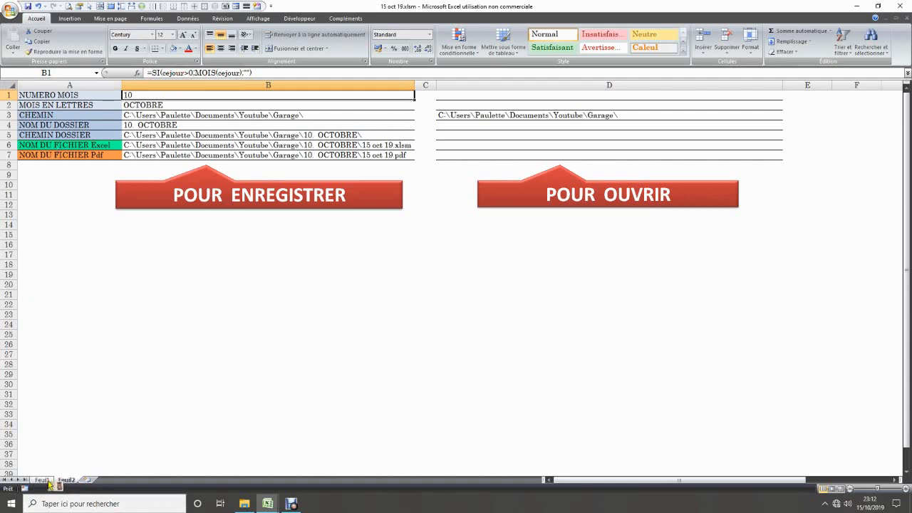
pyautogui.click(43, 480)
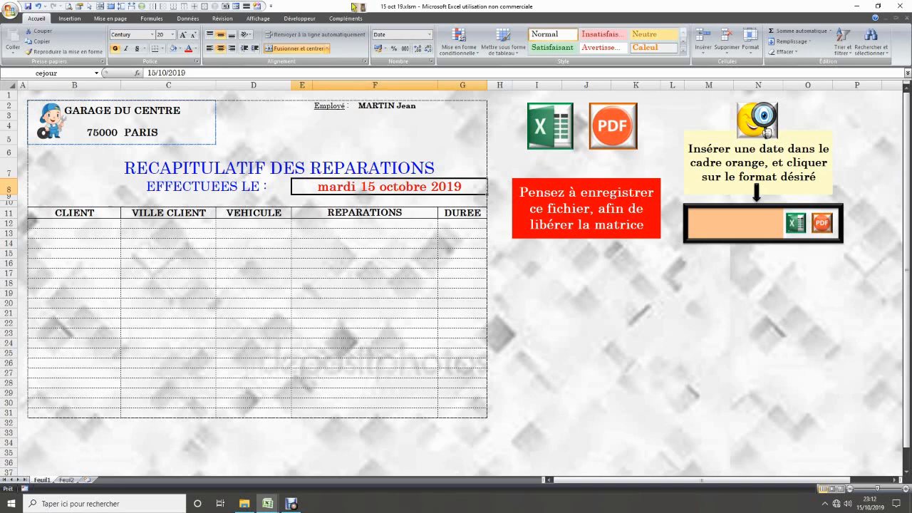
pyautogui.click(68, 480)
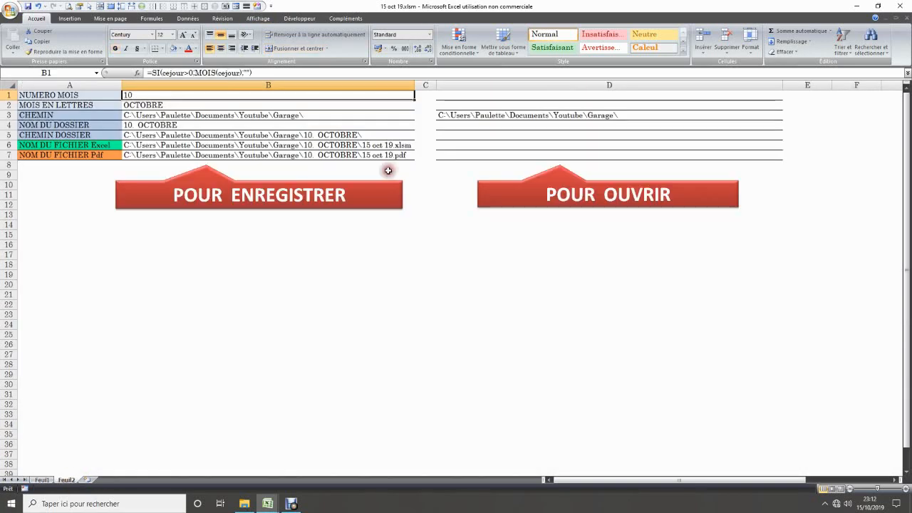
pyautogui.click(178, 73)
pyautogui.click(191, 74)
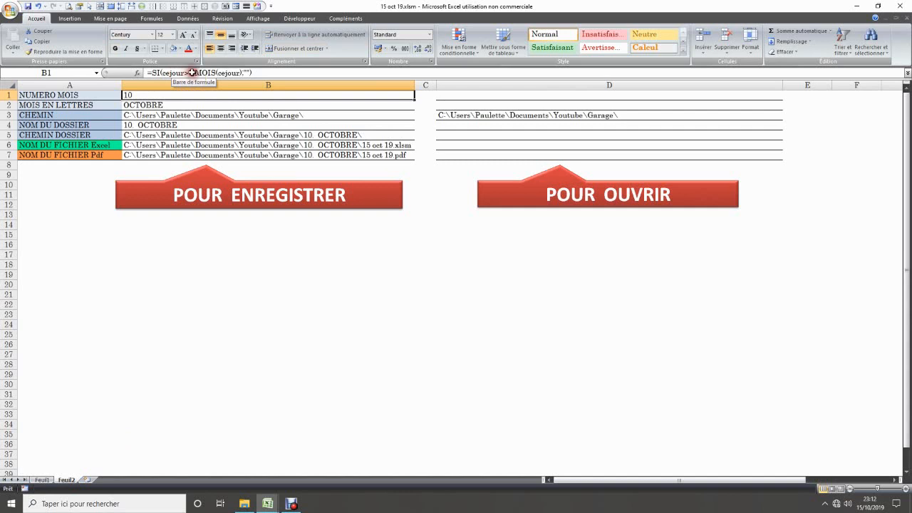
pyautogui.click(197, 106)
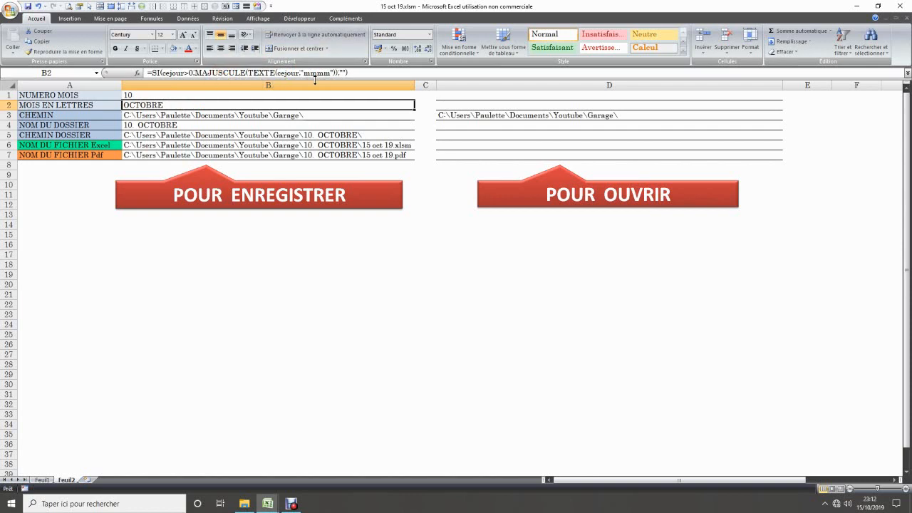
# Enter the formula =TEXTE(cejour;"mmmm") in cell B19 of Feuil2 and select that cell to review it
pyautogui.click(171, 276)
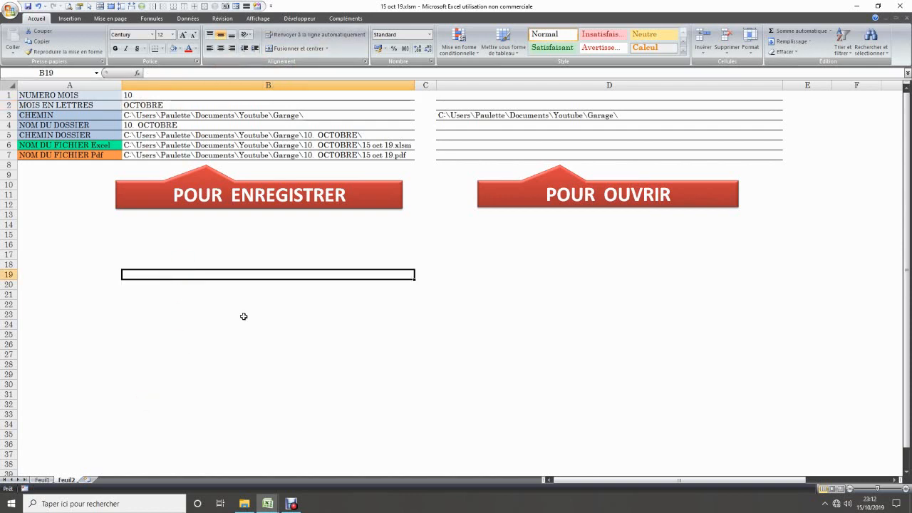
pyautogui.write('=')
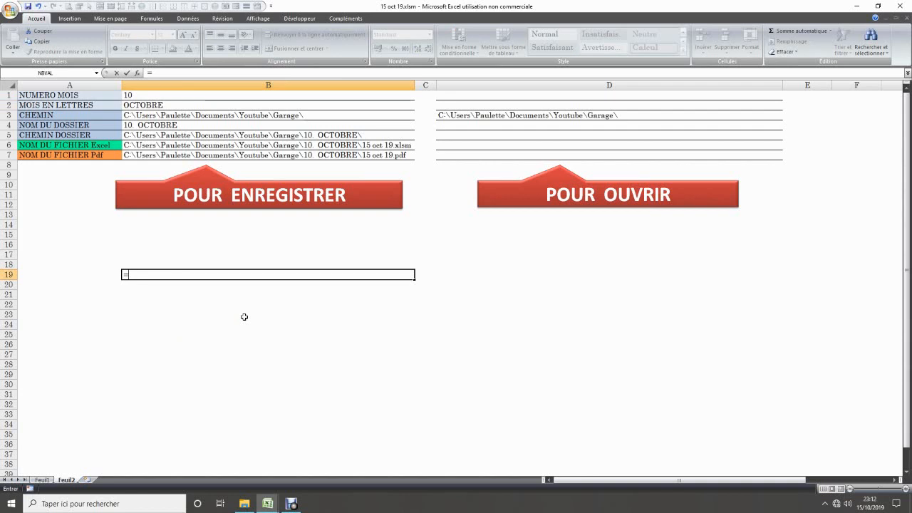
pyautogui.write('tex')
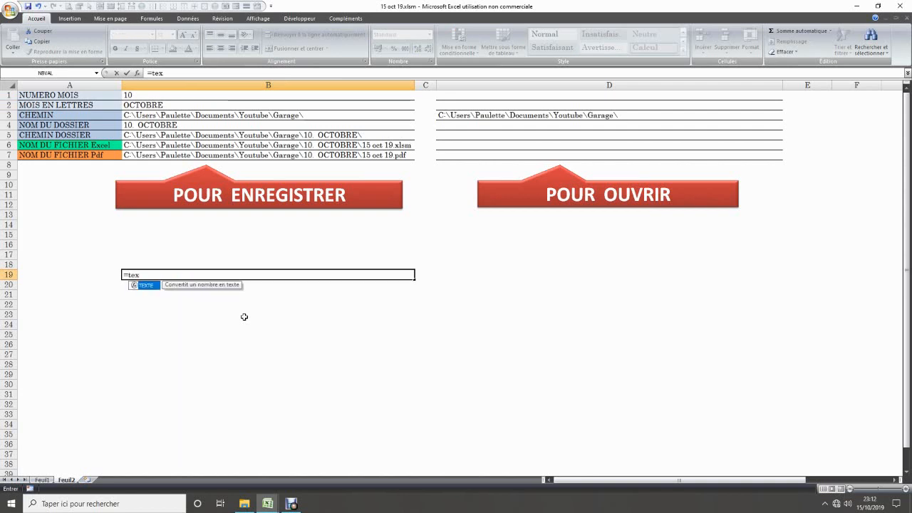
pyautogui.write('te(c')
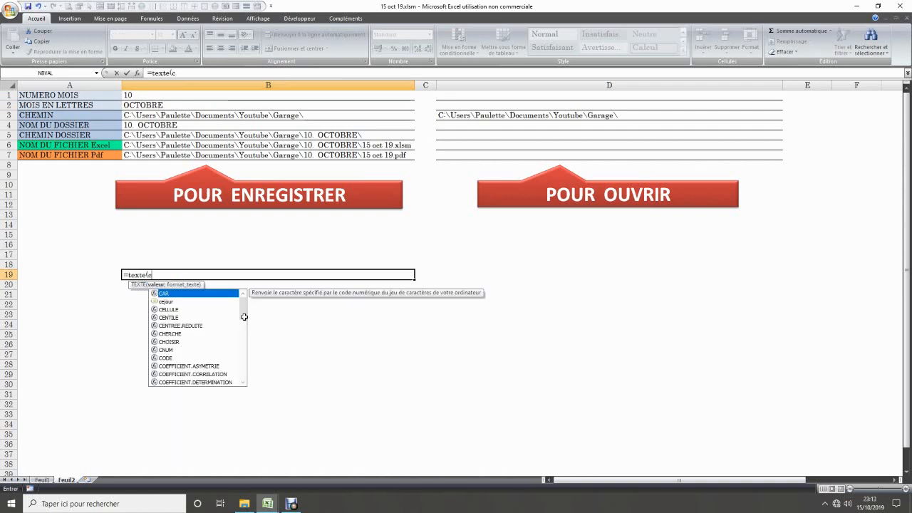
pyautogui.write('ejour;')
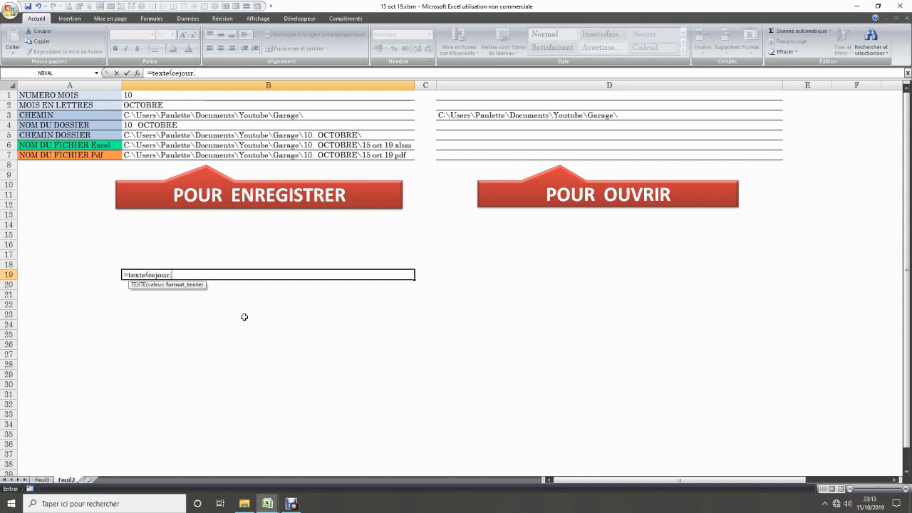
pyautogui.write('"mmmm')
pyautogui.write('")')
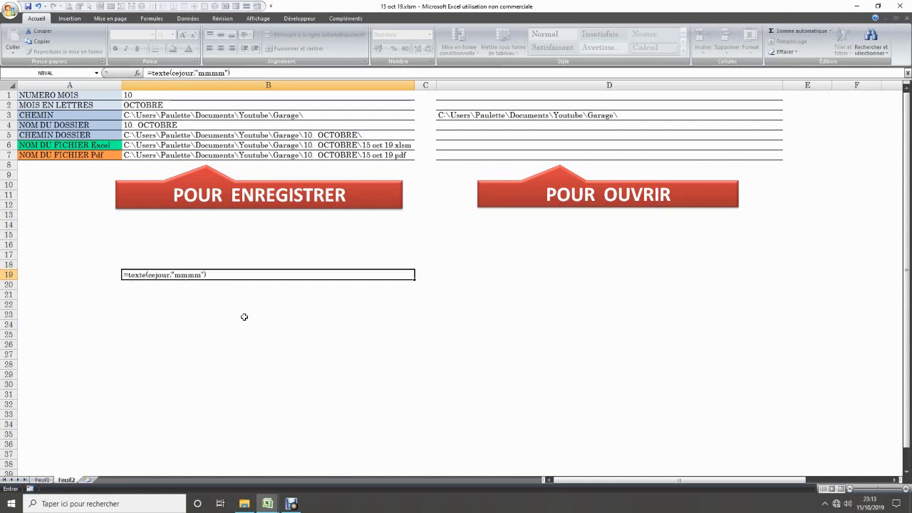
pyautogui.press('Return')
pyautogui.click(143, 277)
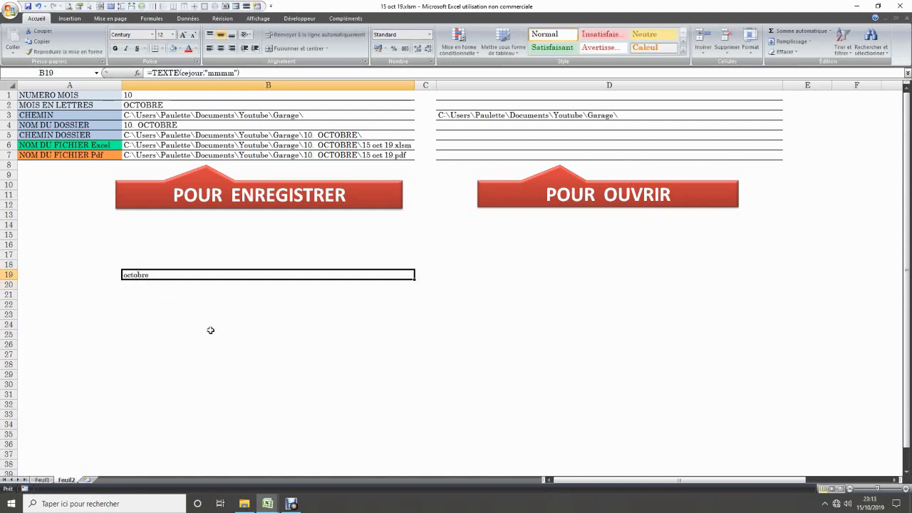
pyautogui.click(150, 277)
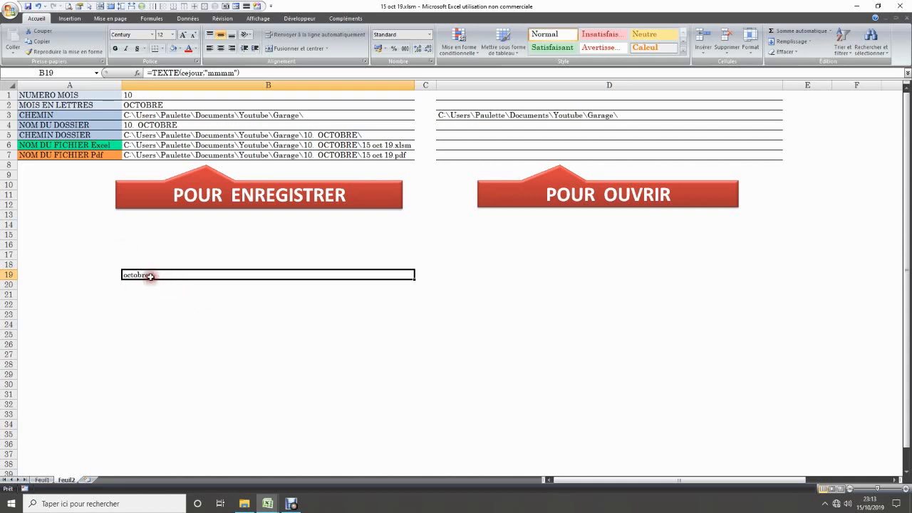
# Wrap the formula in B19 of Feuil2 in MAJUSCULE so it reads =MAJUSCULE(TEXTE(cejour;"mmmm")), and reselect the cell to review it
pyautogui.click(157, 74)
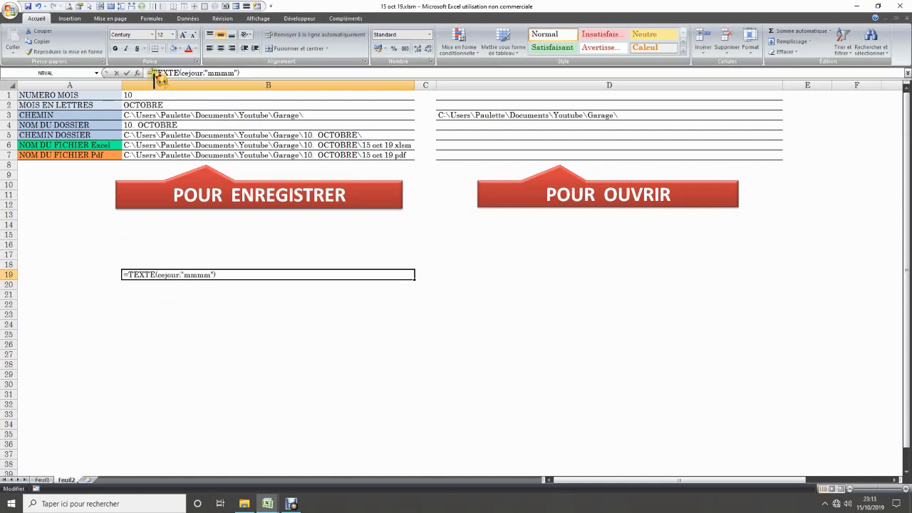
pyautogui.write('MAJUSCULE(')
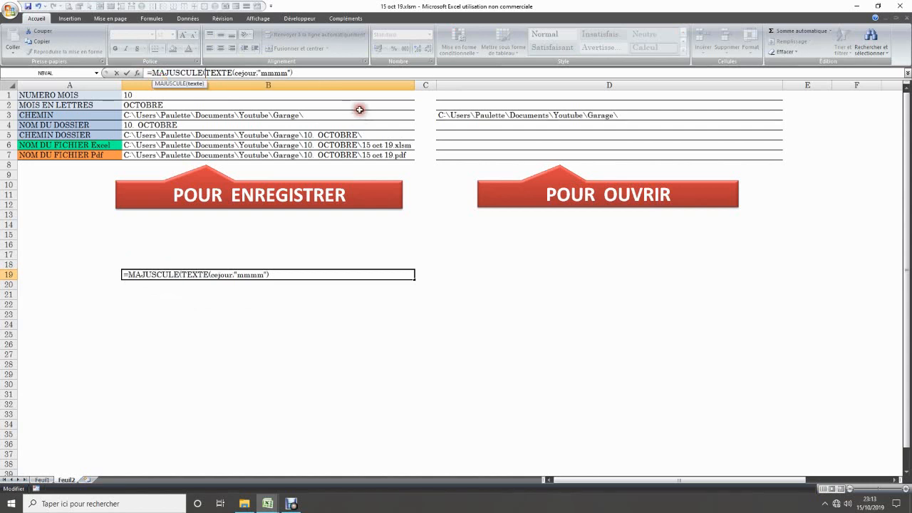
pyautogui.click(315, 74)
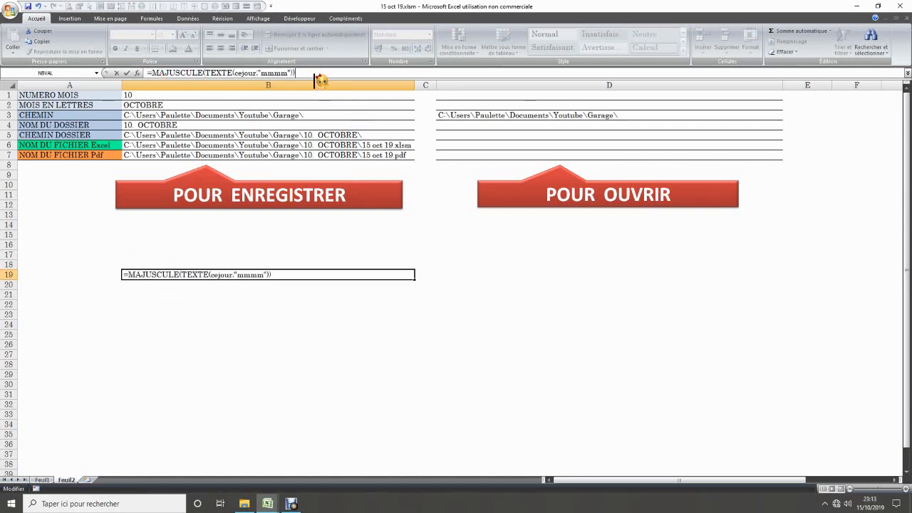
pyautogui.press('Return')
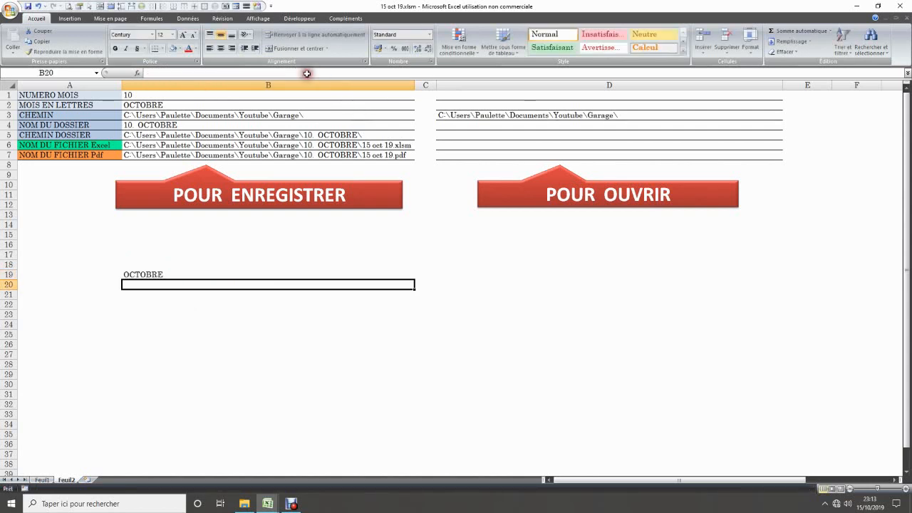
pyautogui.click(159, 275)
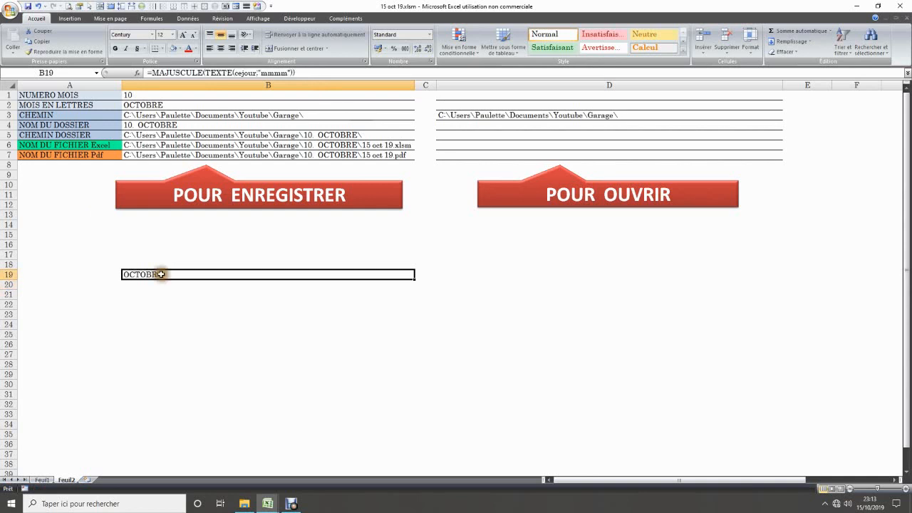
# Examine the SI condition and the MAJUSCULE part of the formula for the month in letters in B2
pyautogui.click(163, 105)
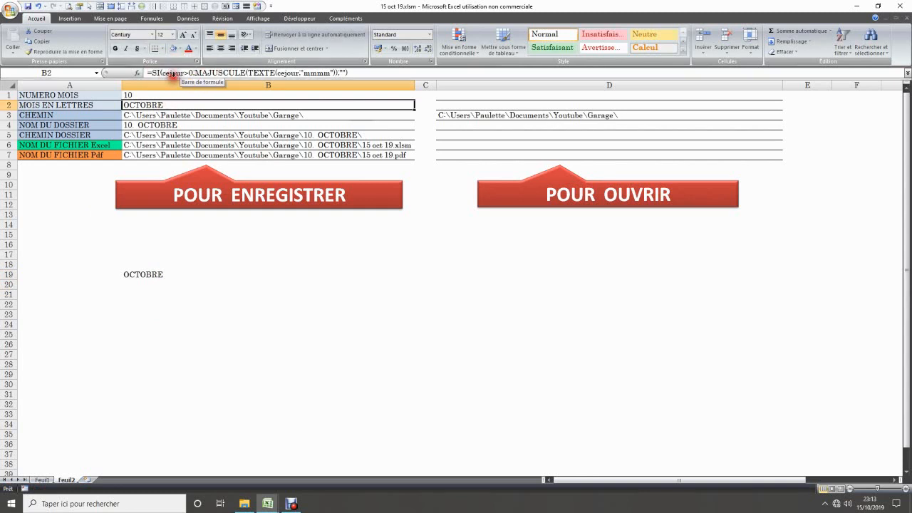
pyautogui.click(179, 106)
pyautogui.click(203, 74)
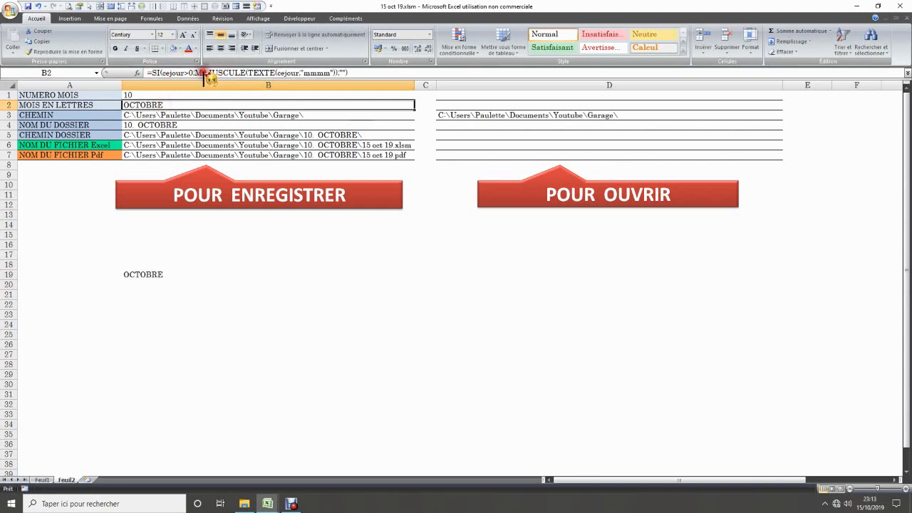
pyautogui.click(186, 74)
pyautogui.click(172, 106)
# Look over the base folder path stored in the CHEMIN row in B3
pyautogui.click(133, 115)
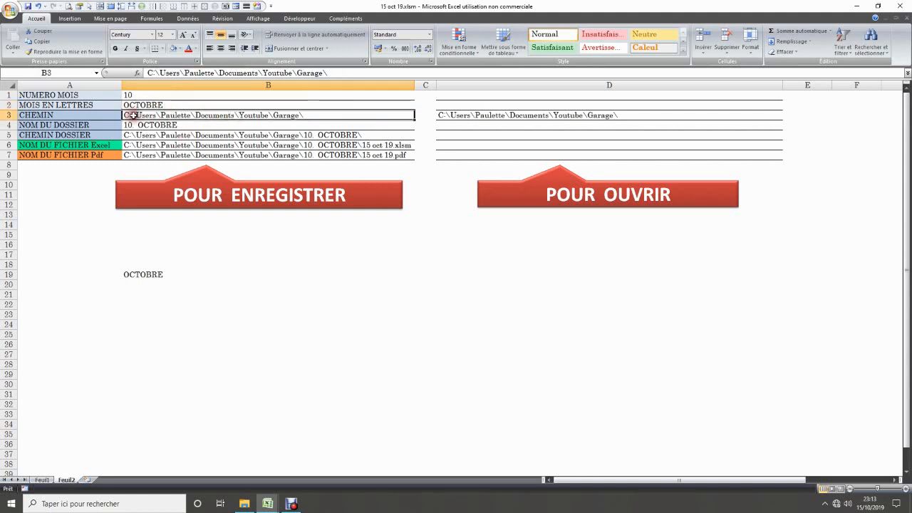
pyautogui.click(83, 114)
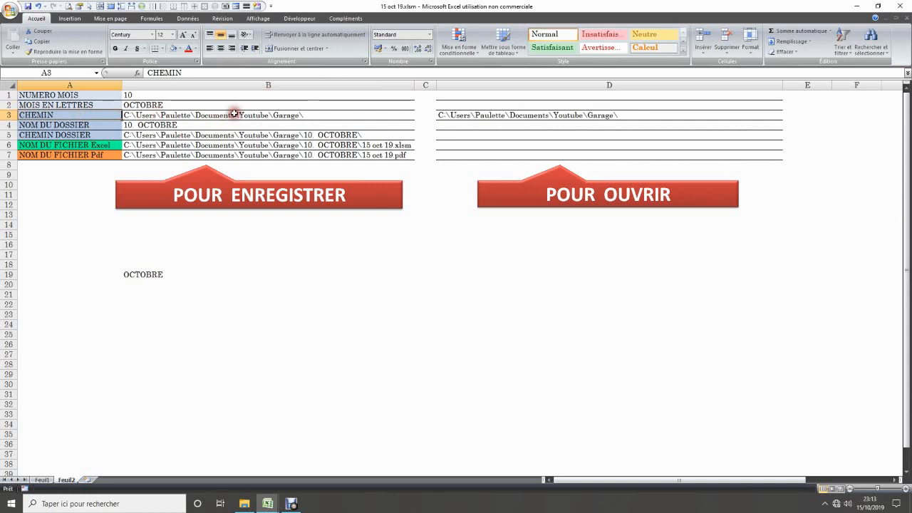
pyautogui.click(292, 116)
# Switch to File Explorer, go up to the Youtube folder and copy the access path of the Garage folder
pyautogui.moveTo(268, 503)
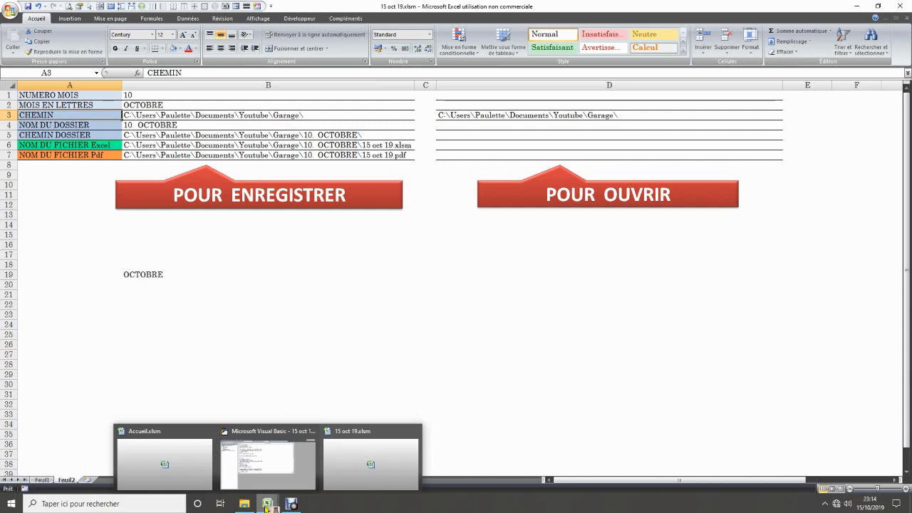
pyautogui.click(245, 506)
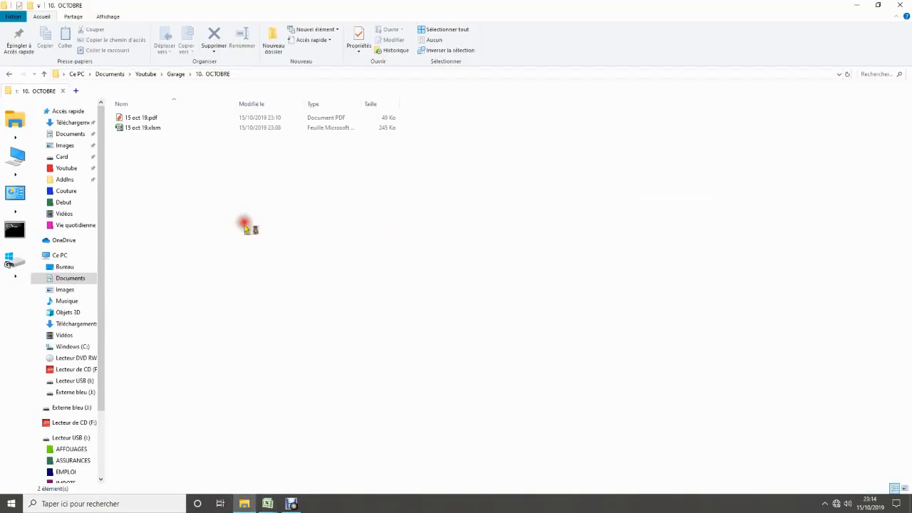
pyautogui.click(45, 76)
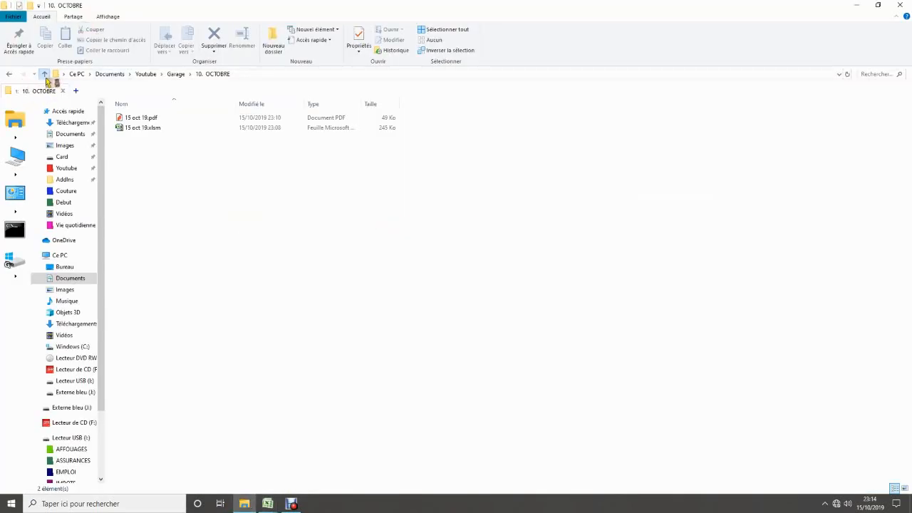
pyautogui.click(46, 77)
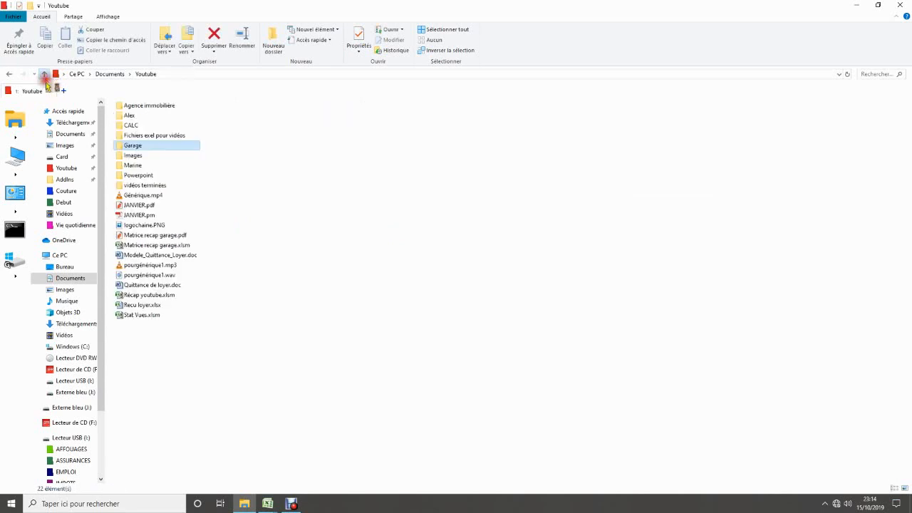
pyautogui.click(131, 149)
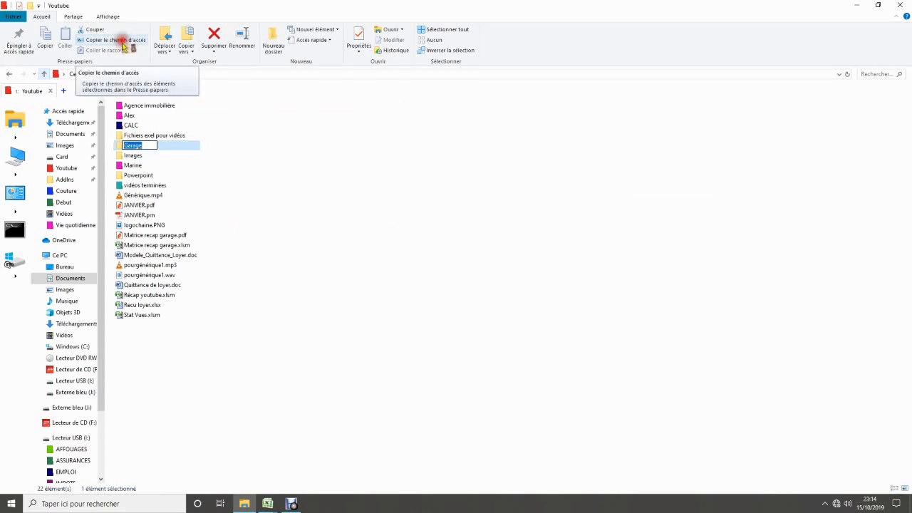
pyautogui.click(129, 43)
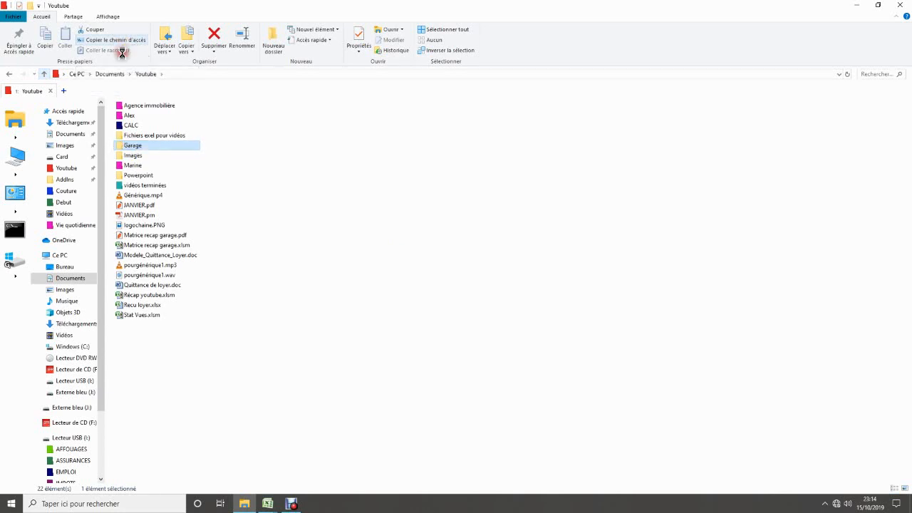
# Return to the 15 oct 19.xlsm workbook and insert the copied Garage folder path, without quotation marks, in cell B17 of Feuil2
pyautogui.click(267, 502)
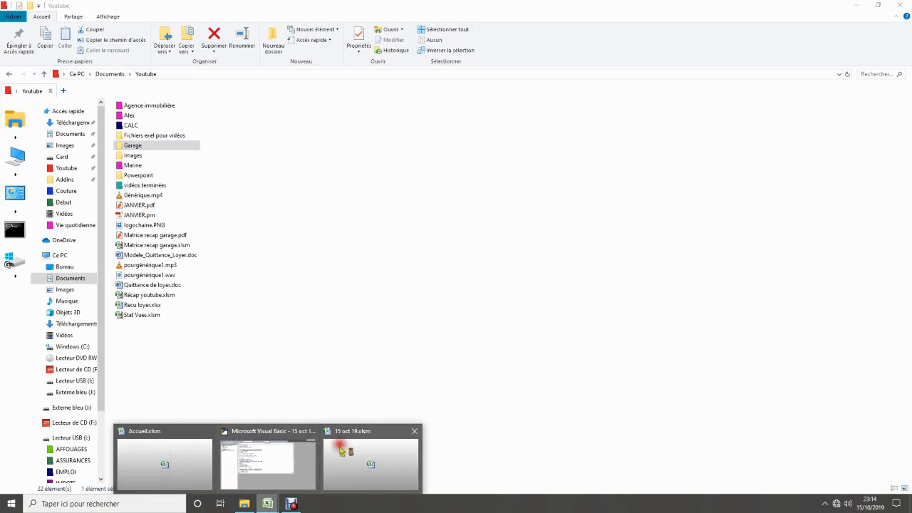
pyautogui.click(371, 462)
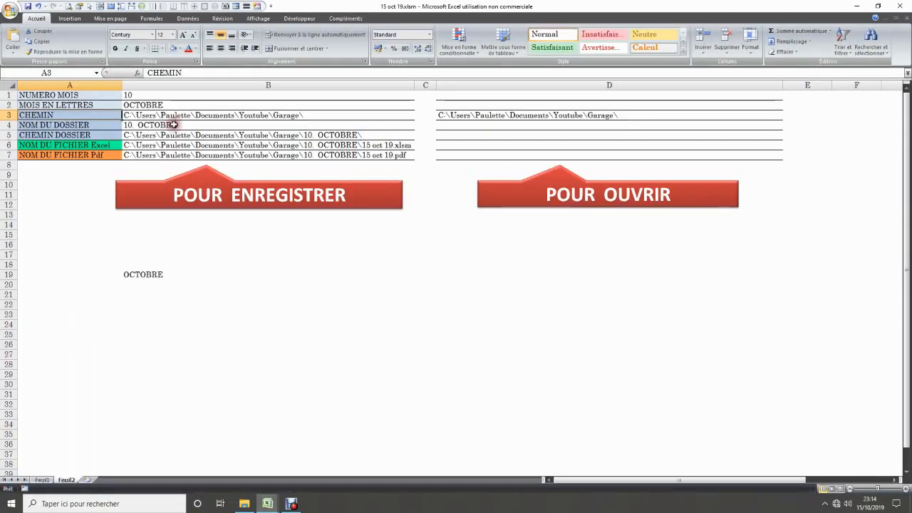
pyautogui.click(134, 255)
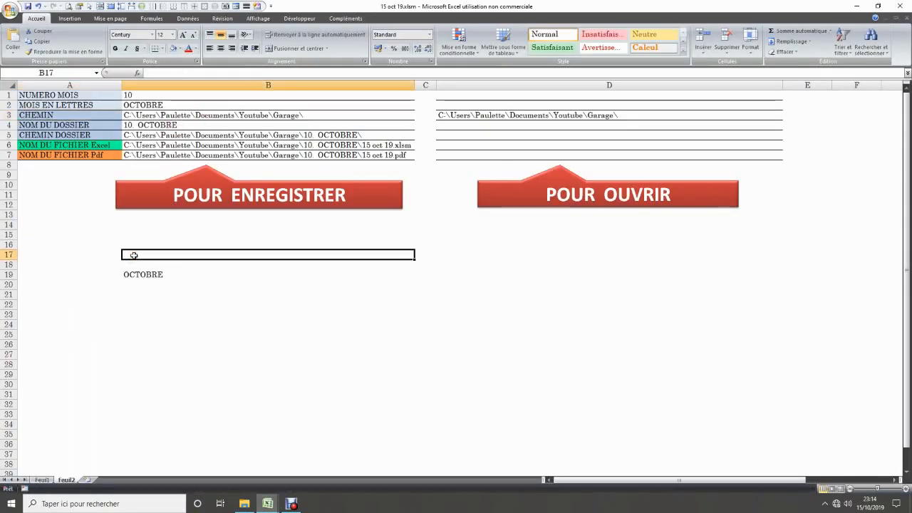
pyautogui.write('C:\\Users\\Paulette\\Documents\\Youtube\\Garage')
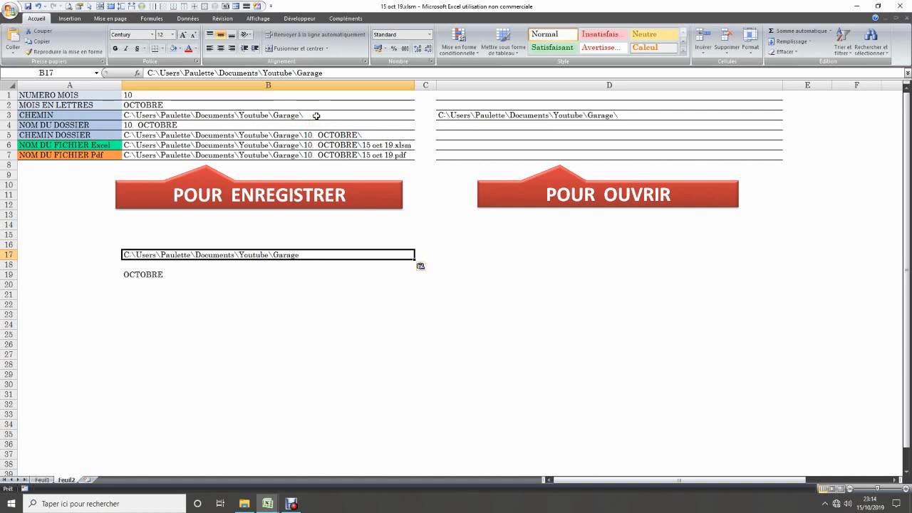
# Examine the formulas for the month number in B1, the folder name in B4 and the folder path in B5
pyautogui.click(68, 125)
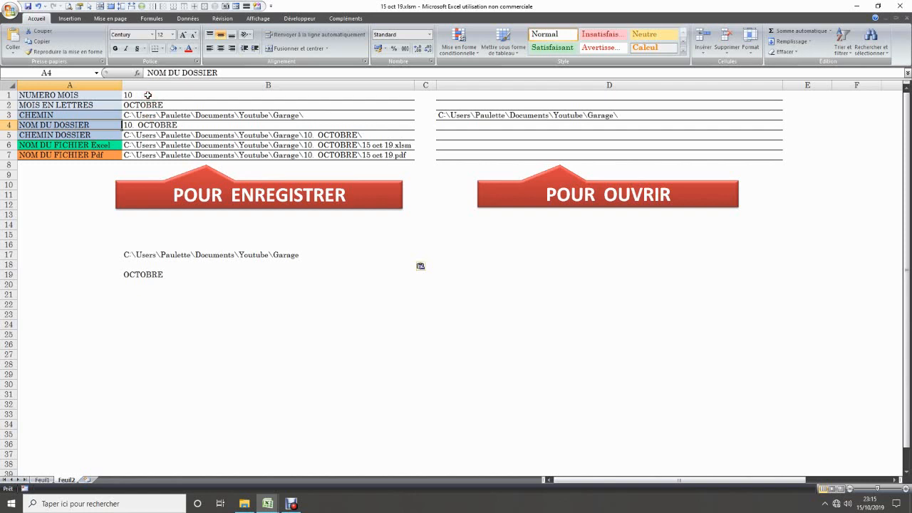
pyautogui.click(143, 95)
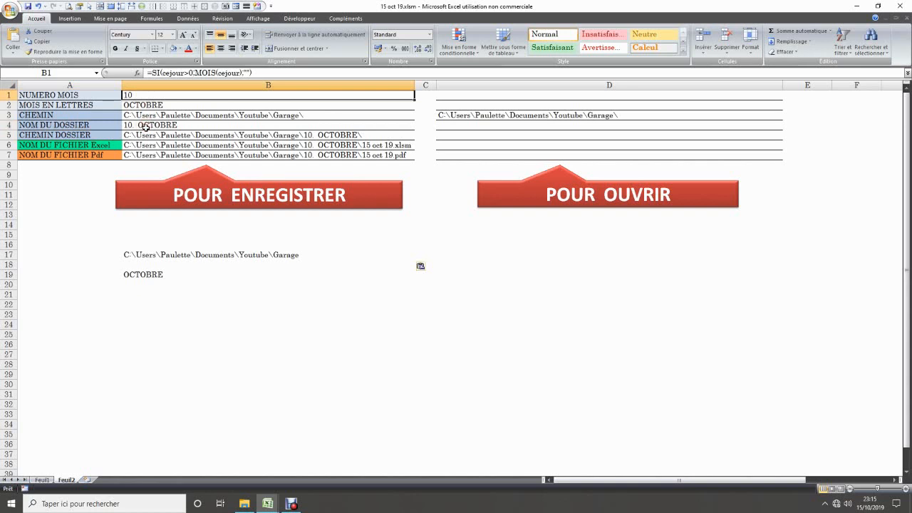
pyautogui.click(137, 124)
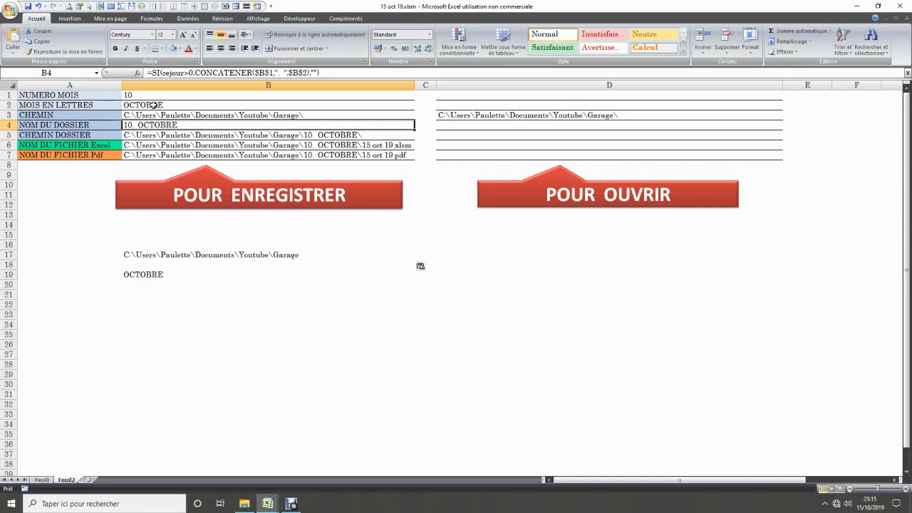
pyautogui.press('Down')
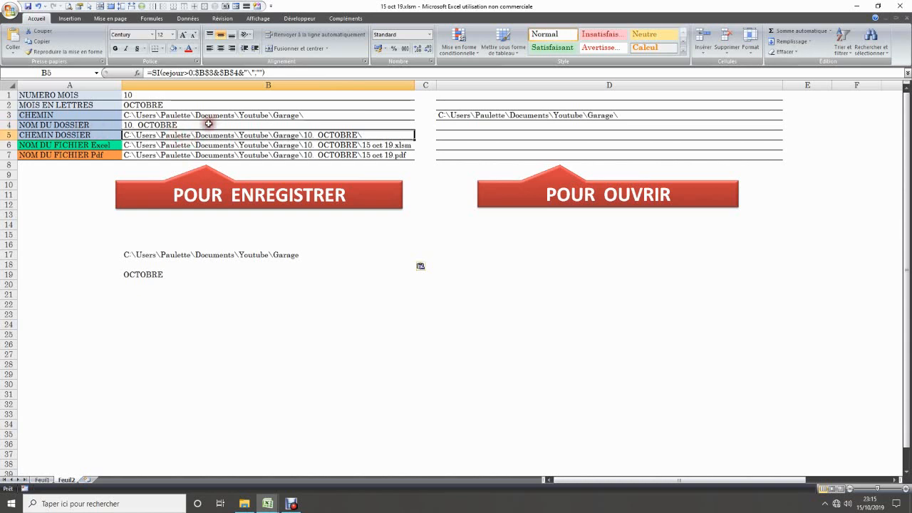
pyautogui.click(182, 74)
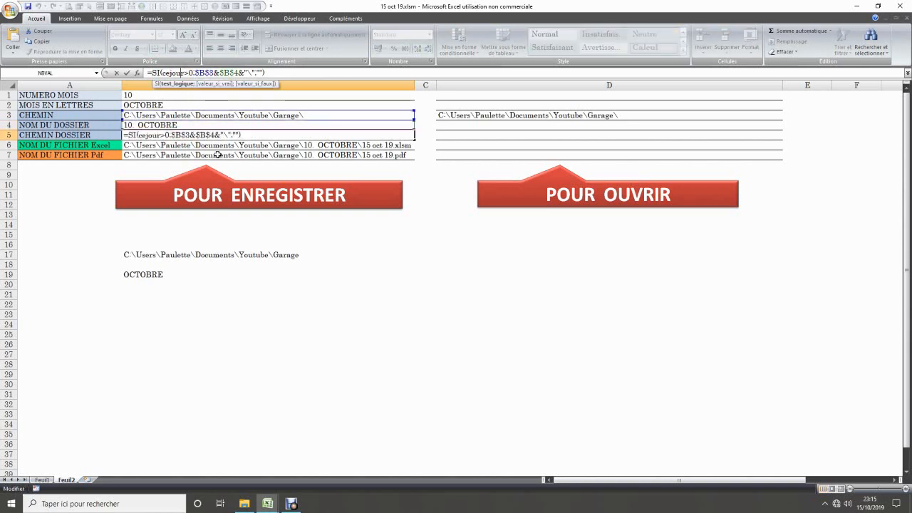
pyautogui.click(254, 134)
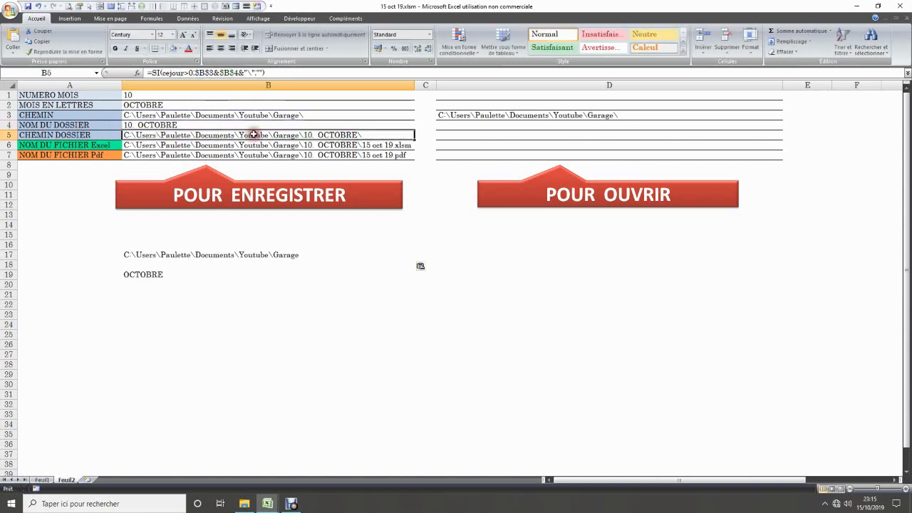